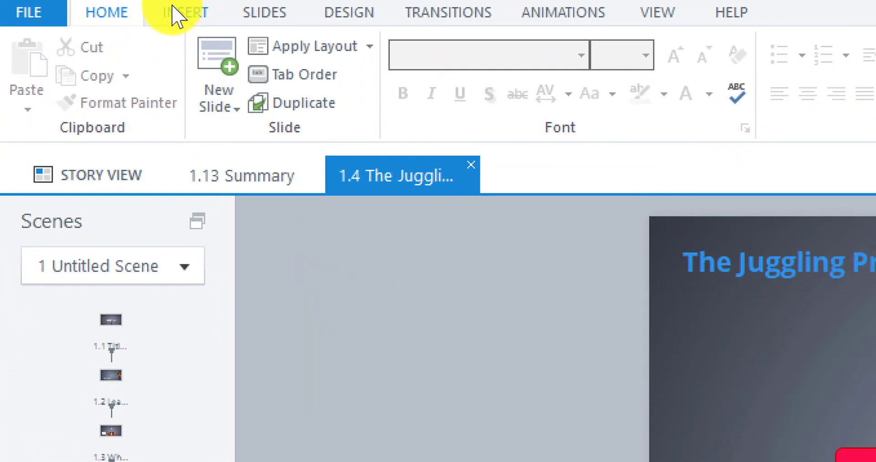
# Step: Insert a new slide layer and rename it 'Step 1 Title'
pyautogui.click(61, 5)
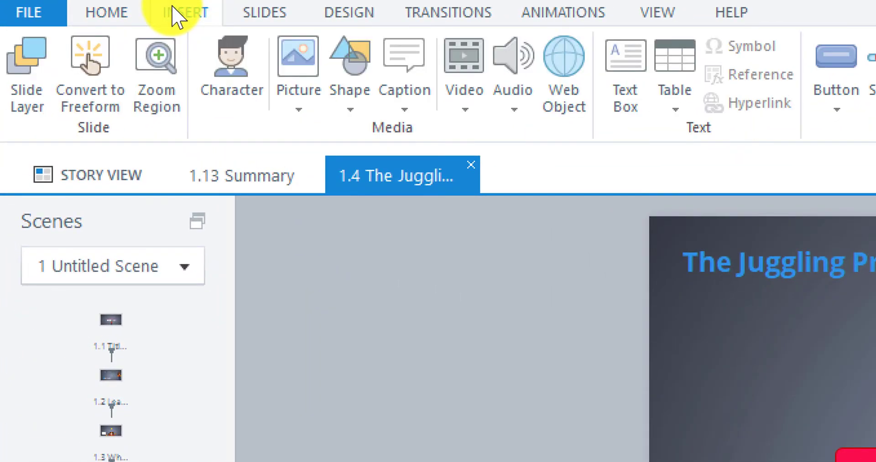
pyautogui.click(34, 99)
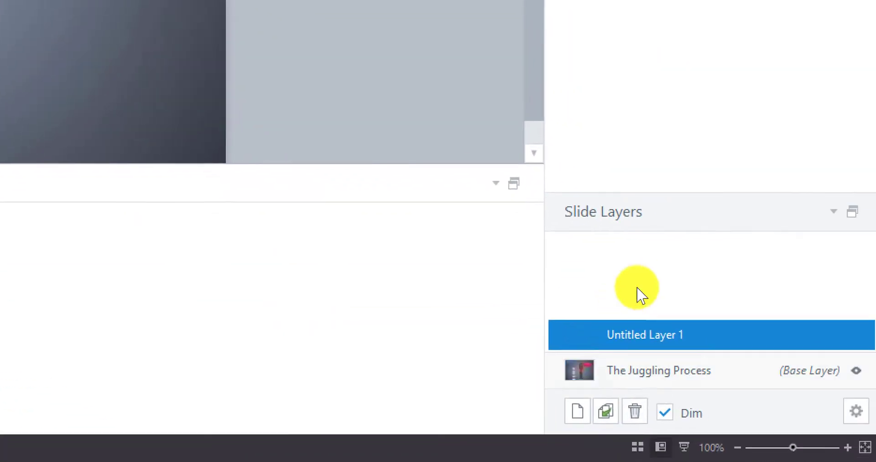
pyautogui.rightClick(651, 337)
pyautogui.click(695, 338)
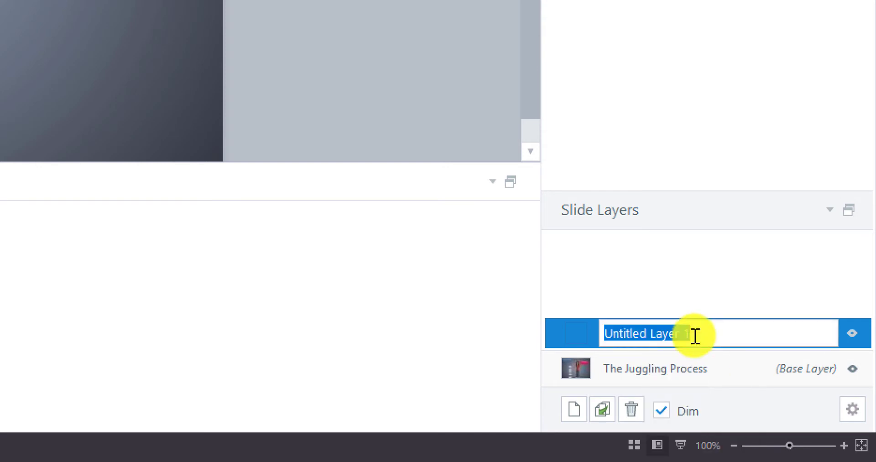
pyautogui.write('Step 1 Title')
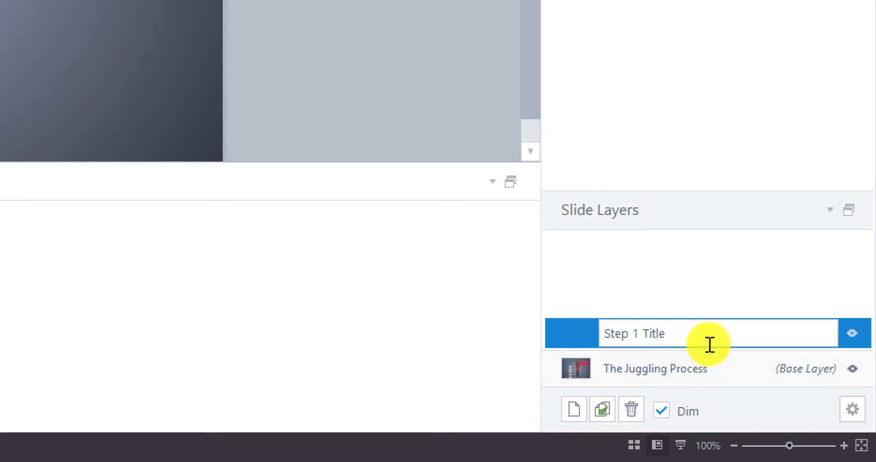
pyautogui.click(655, 374)
# Step: Duplicate the Step 1 Title layer and rename the copy 'Step 2 Title'
pyautogui.click(657, 340)
pyautogui.rightClick(658, 340)
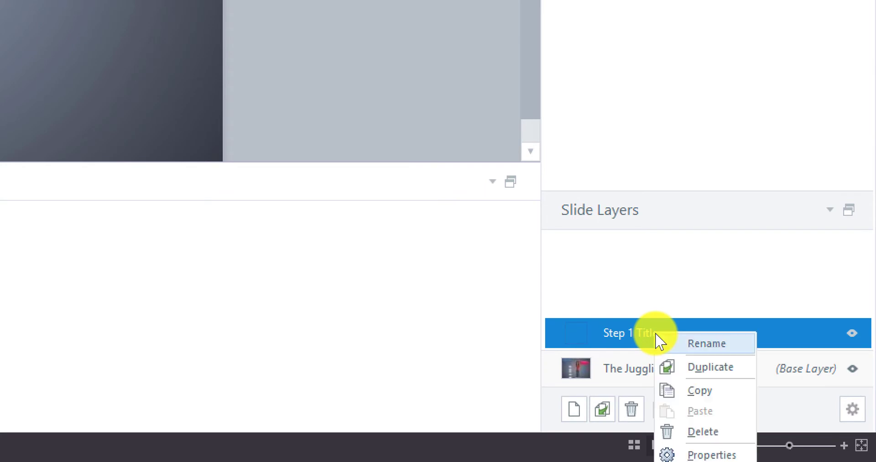
pyautogui.click(691, 367)
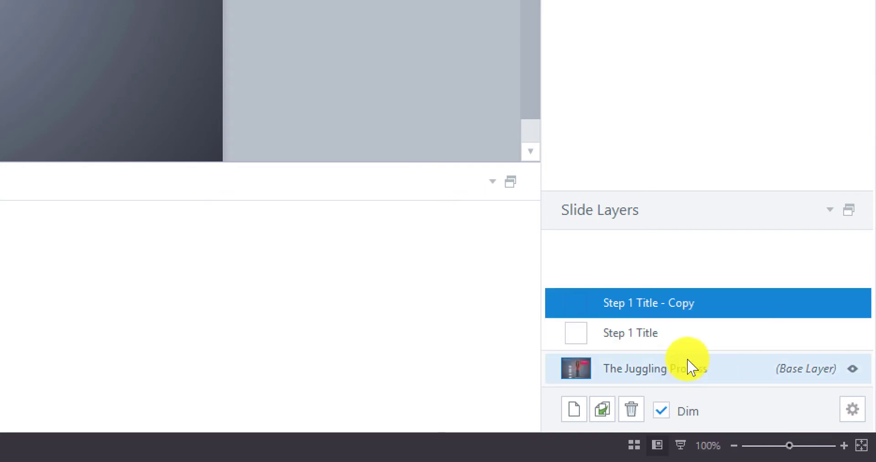
pyautogui.rightClick(647, 303)
pyautogui.click(671, 307)
pyautogui.click(717, 303)
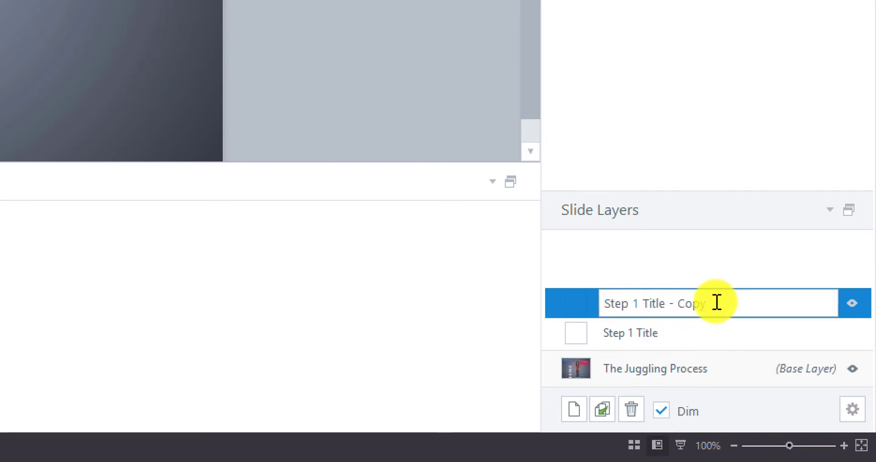
pyautogui.moveTo(718, 302); pyautogui.dragTo(645, 301)
pyautogui.click(643, 301)
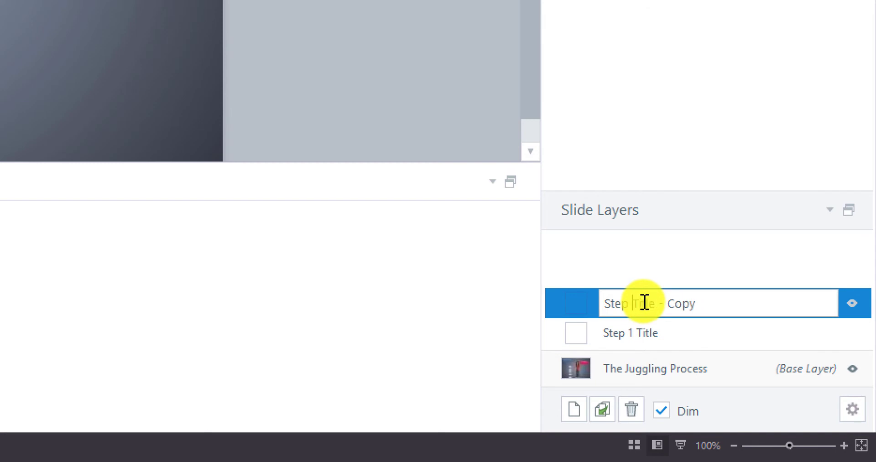
pyautogui.moveTo(718, 305); pyautogui.dragTo(673, 310)
pyautogui.press('BackSpace')
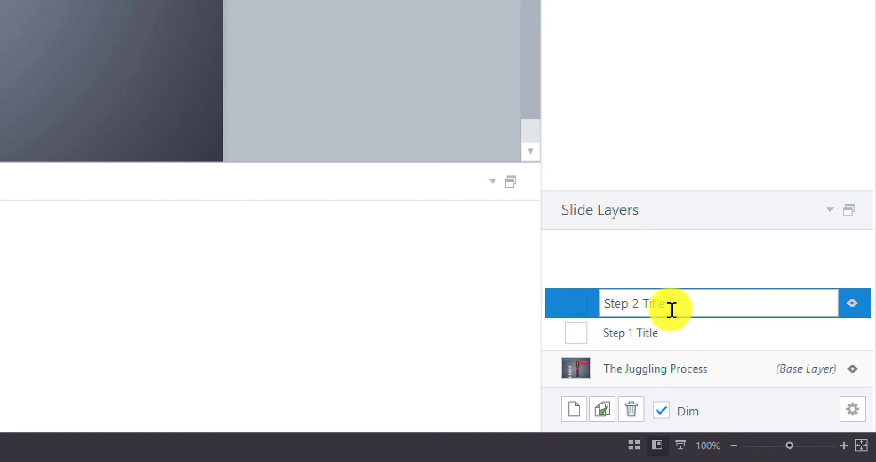
pyautogui.click(681, 264)
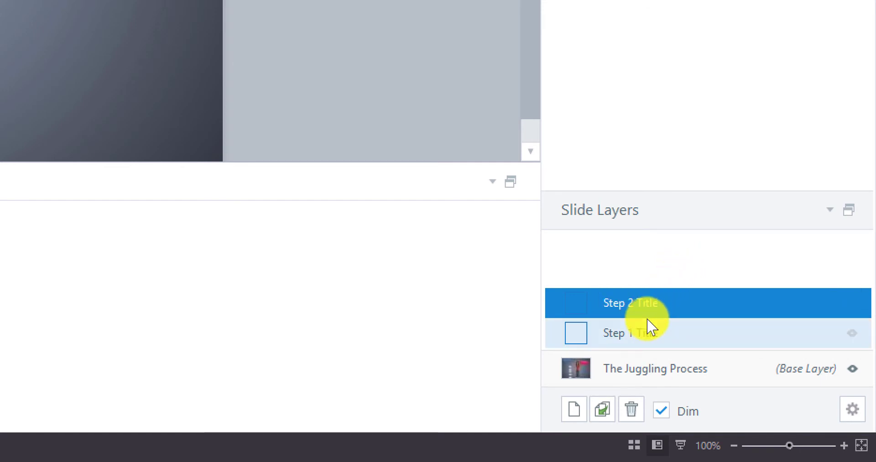
# Step: Duplicate Step 2 Title, rename the copy 'Step 3 Title', then duplicate Step 3 Title
pyautogui.rightClick(640, 297)
pyautogui.click(676, 330)
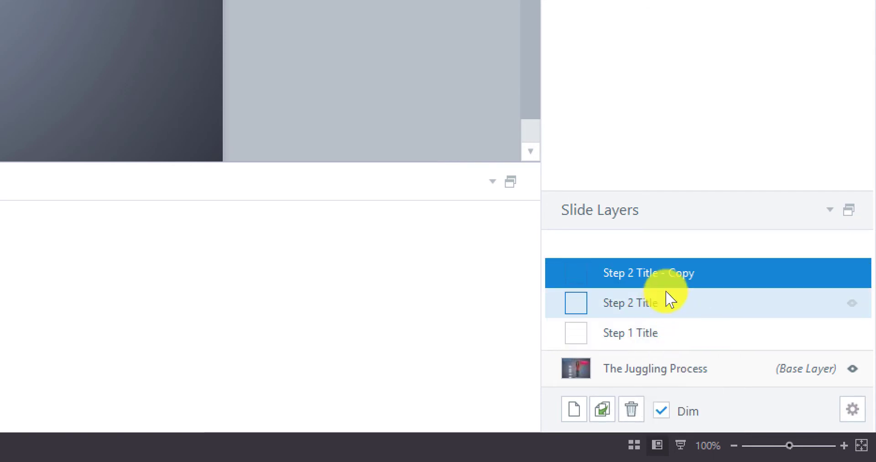
pyautogui.rightClick(631, 273)
pyautogui.click(657, 277)
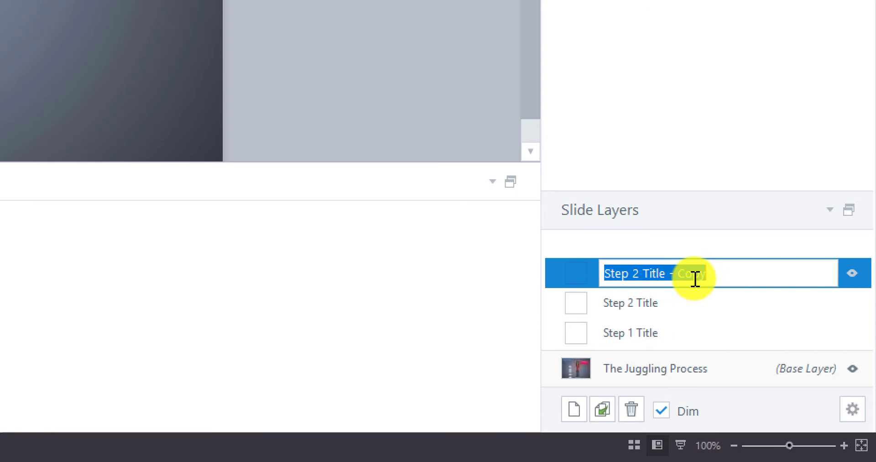
pyautogui.click(717, 278)
pyautogui.moveTo(715, 280); pyautogui.dragTo(668, 280)
pyautogui.press('BackSpace')
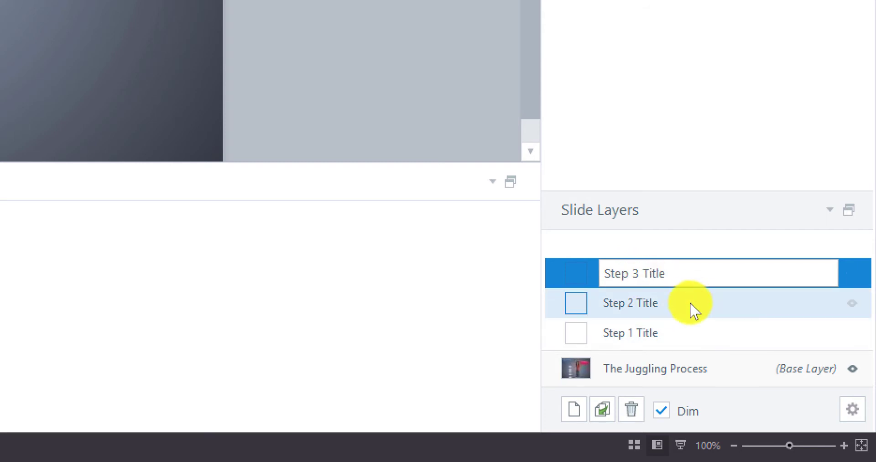
pyautogui.click(694, 309)
pyautogui.rightClick(652, 274)
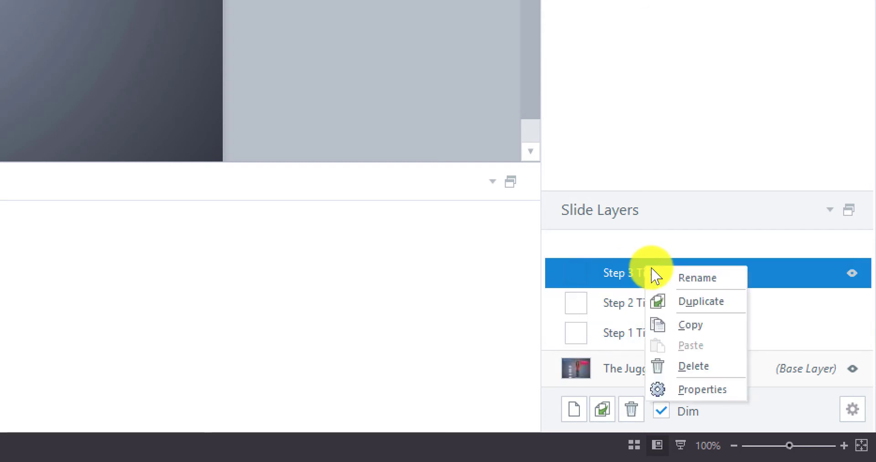
pyautogui.click(677, 302)
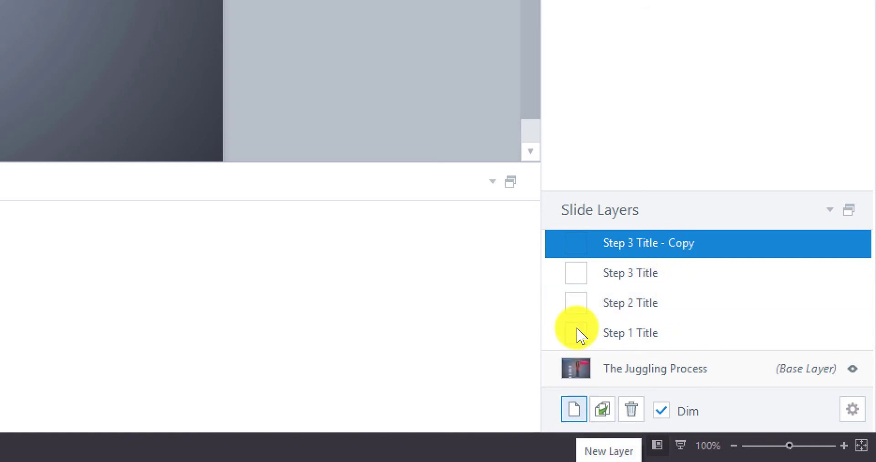
# Step: Rename the Step 3 Title copy to 'Step 4 Title'
pyautogui.rightClick(638, 246)
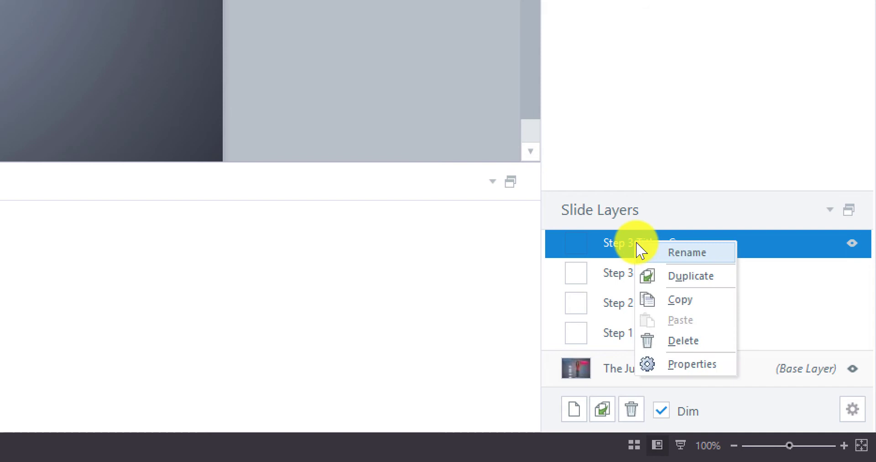
pyautogui.click(675, 253)
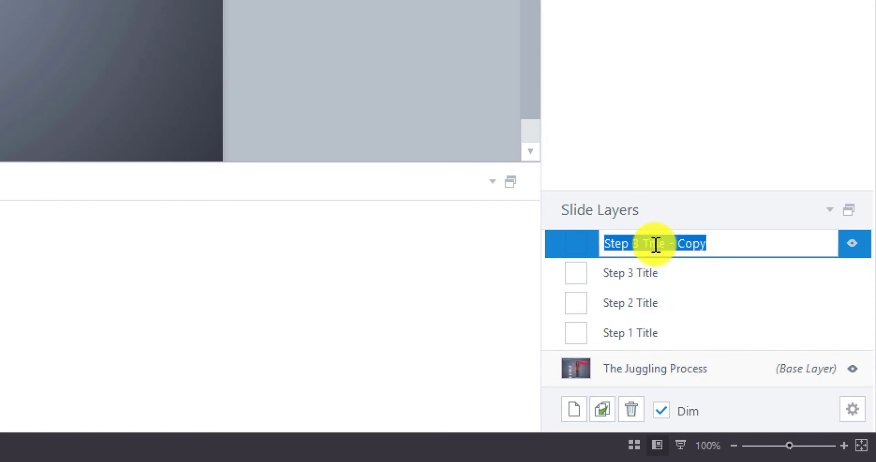
pyautogui.click(638, 244)
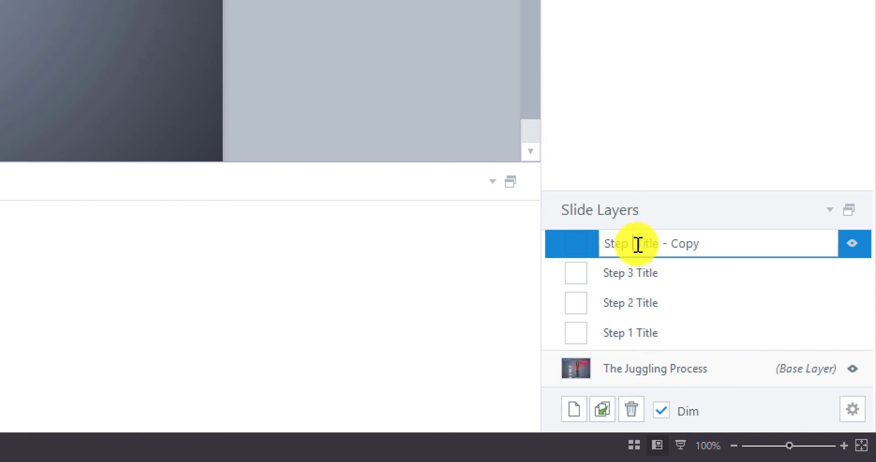
pyautogui.press('BackSpace')
pyautogui.write('4')
pyautogui.moveTo(712, 242); pyautogui.dragTo(667, 243)
pyautogui.press('BackSpace')
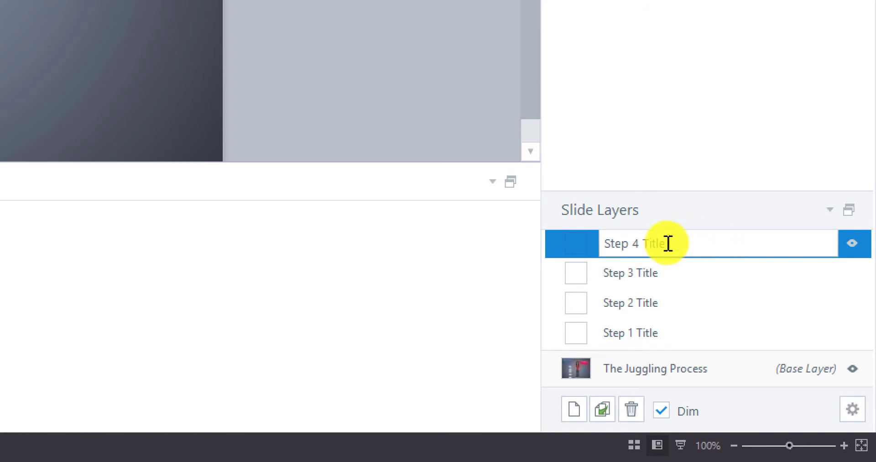
pyautogui.click(647, 274)
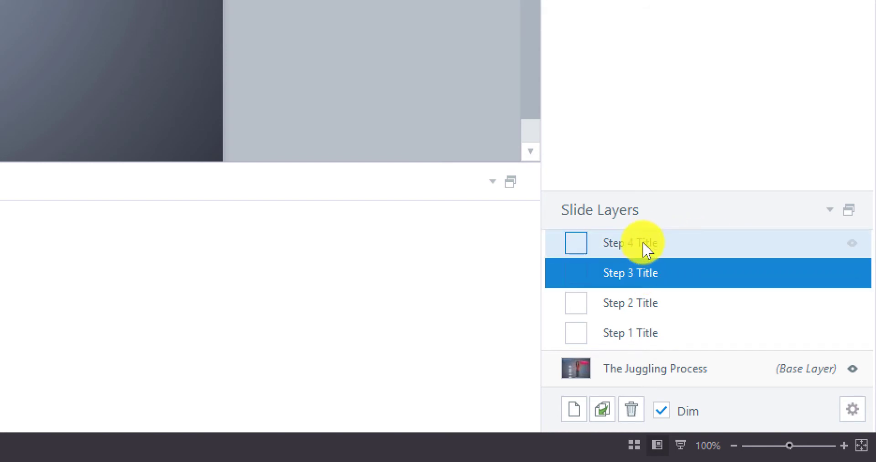
# Step: Enlarge the layers panel, duplicate Step 4 Title, and rename the copy 'Step 5 Title'
pyautogui.click(642, 246)
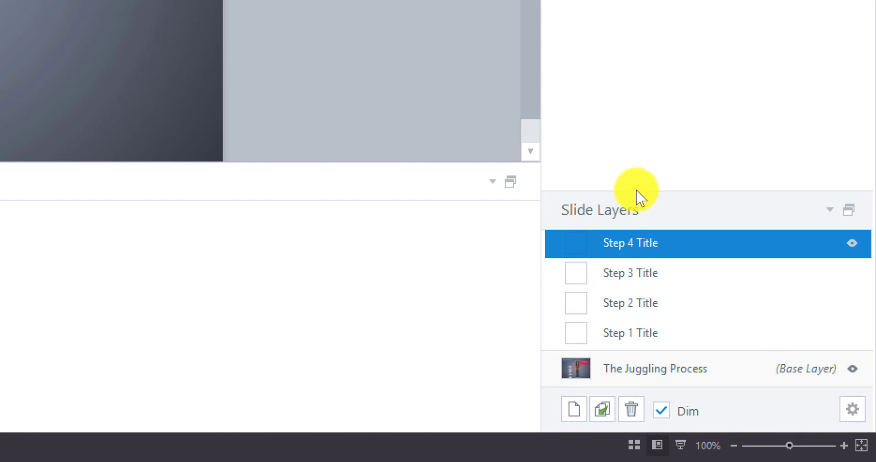
pyautogui.moveTo(636, 192); pyautogui.dragTo(634, 146)
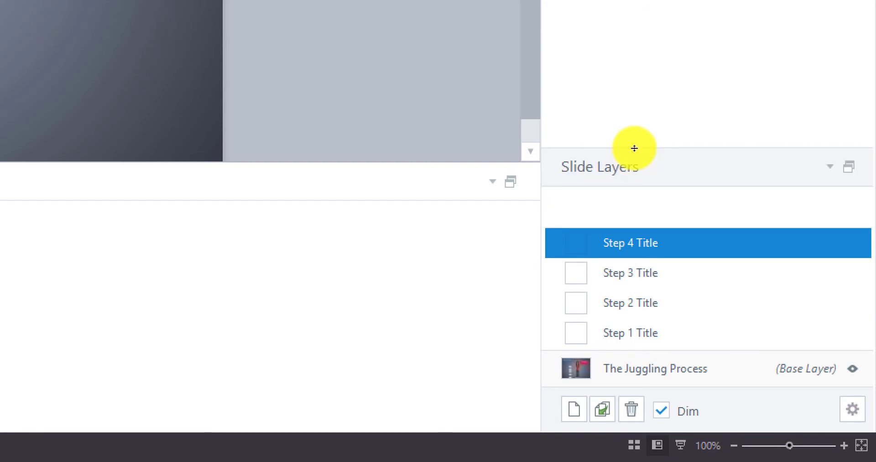
pyautogui.rightClick(624, 238)
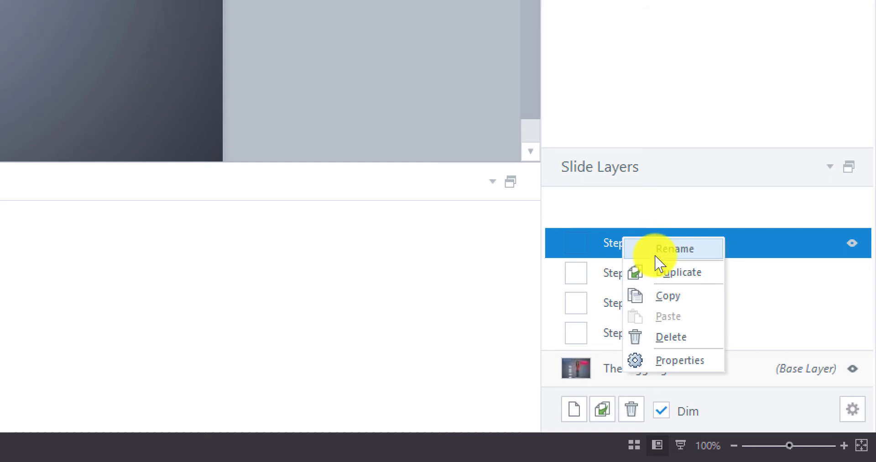
pyautogui.click(659, 277)
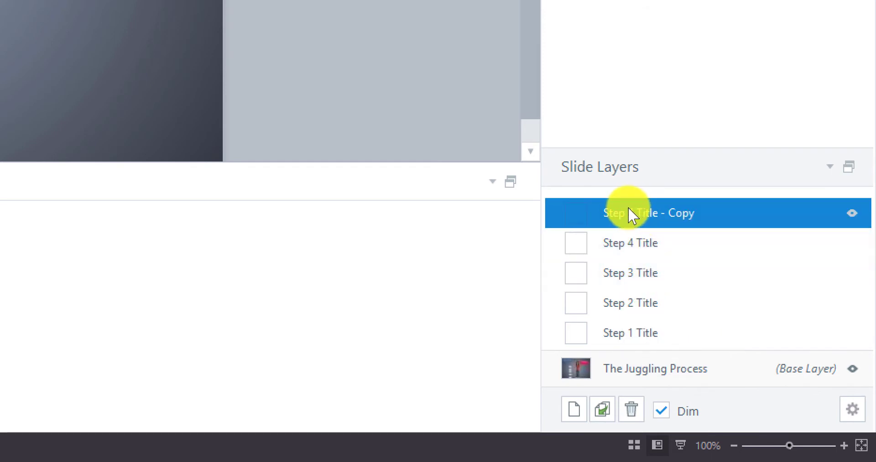
pyautogui.rightClick(632, 216)
pyautogui.click(665, 218)
pyautogui.click(643, 220)
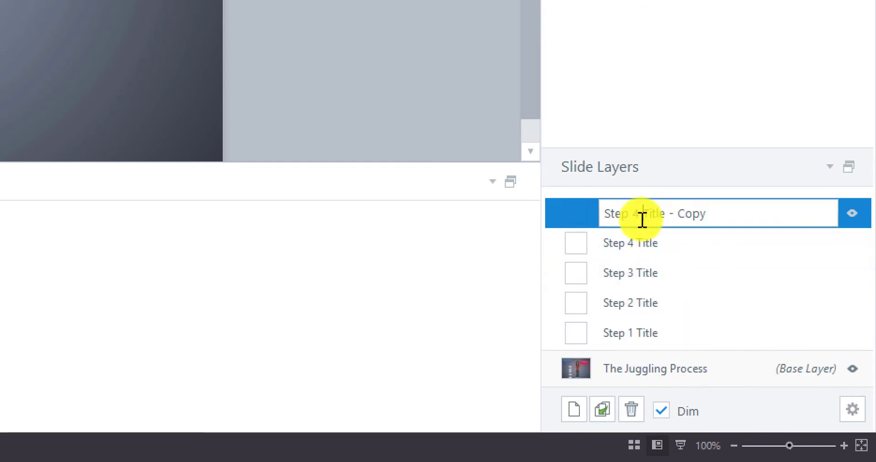
pyautogui.press('BackSpace')
pyautogui.press('BackSpace')
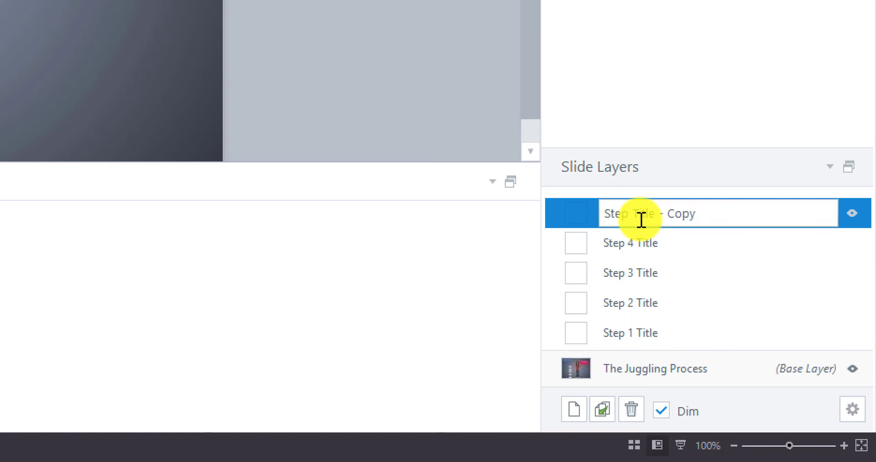
pyautogui.write('5')
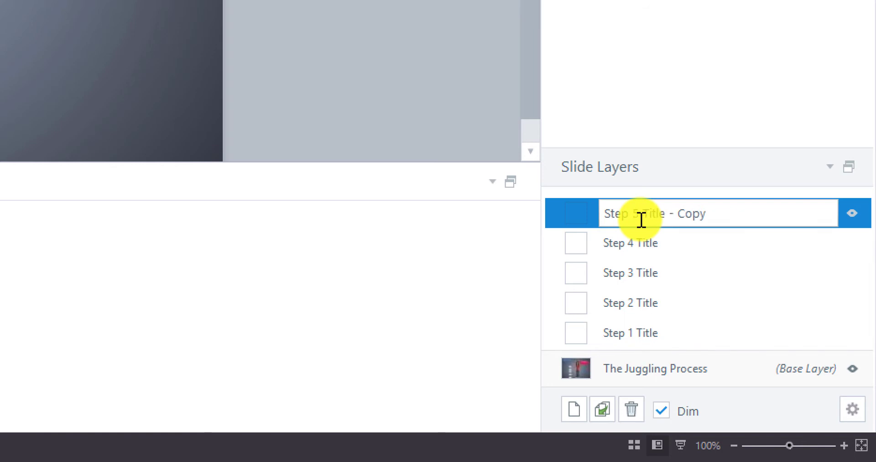
pyautogui.doubleClick(698, 209)
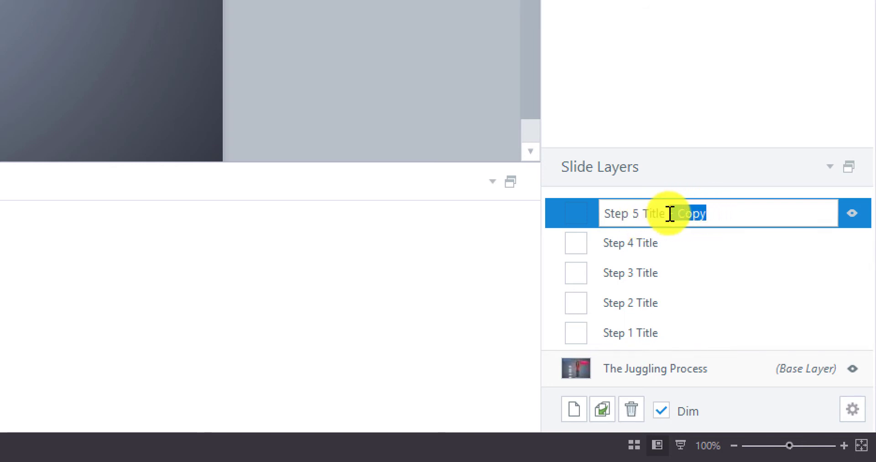
pyautogui.press('BackSpace')
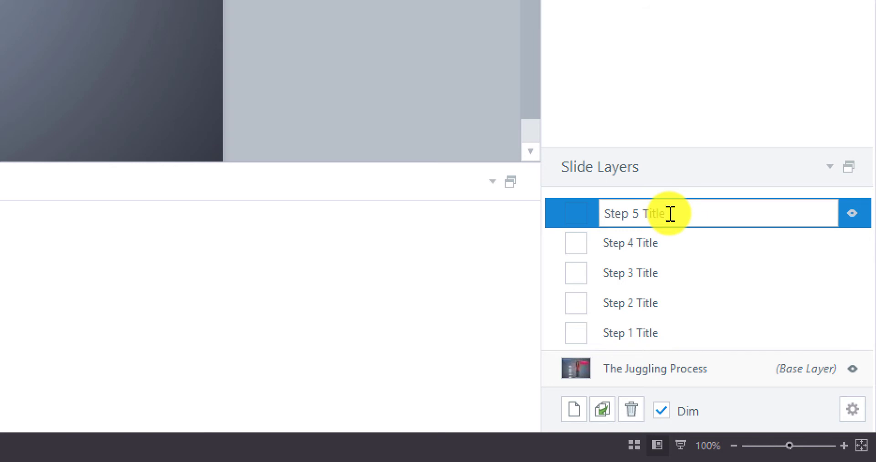
pyautogui.click(614, 240)
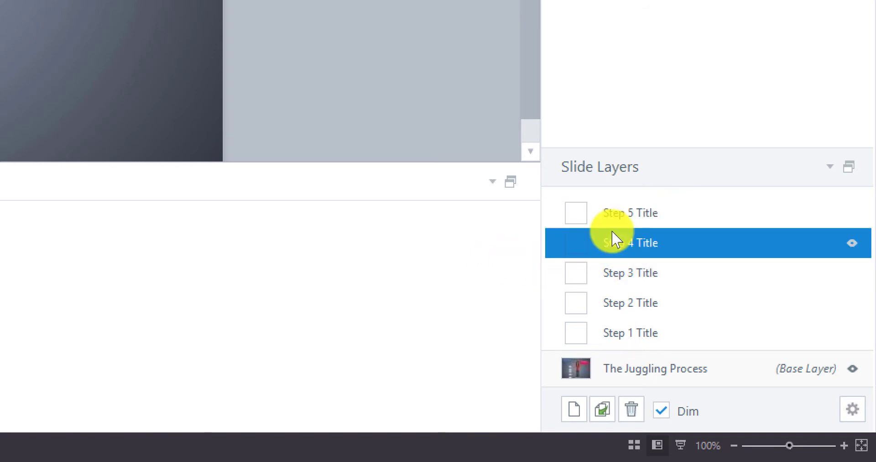
# Step: Click through the Step 1 to Step 5 Title layers in turn
pyautogui.click(630, 336)
pyautogui.click(630, 306)
pyautogui.click(630, 268)
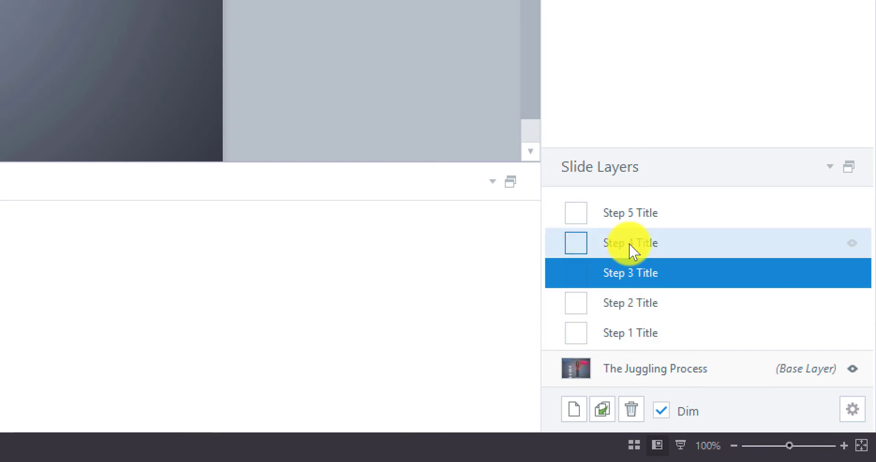
pyautogui.click(631, 247)
pyautogui.click(630, 216)
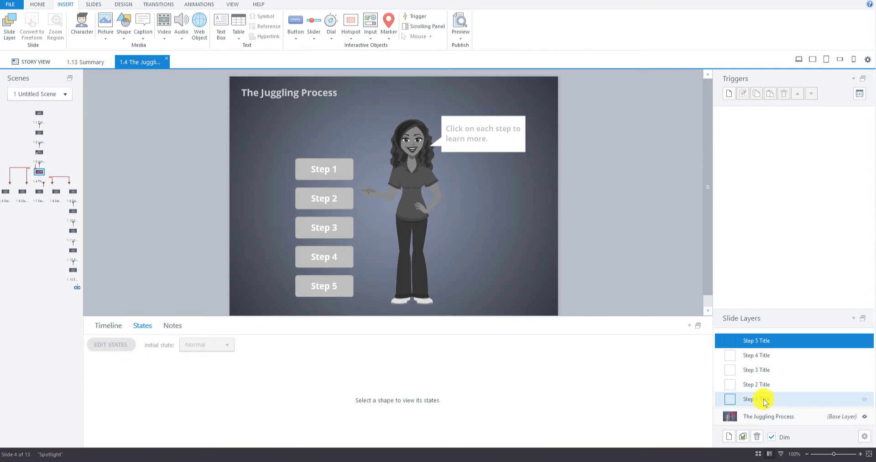
# Step: On the Step 1 Title layer, draw a text box below the slide title reading 'Position'
pyautogui.click(764, 402)
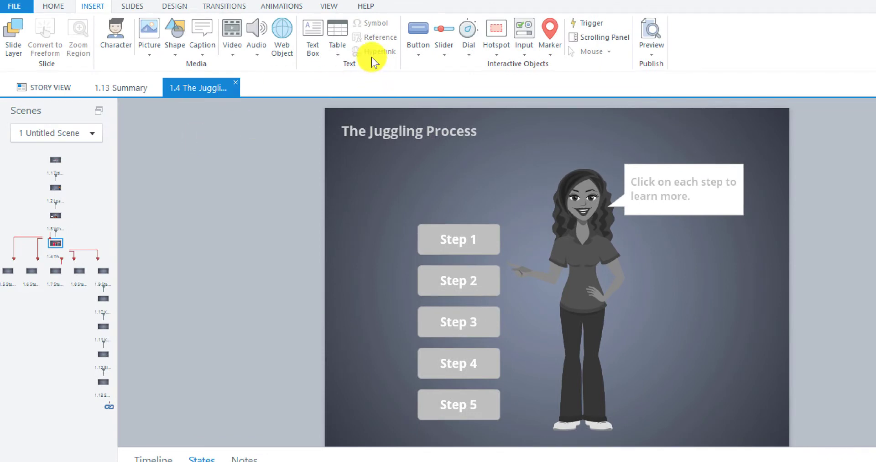
pyautogui.click(318, 41)
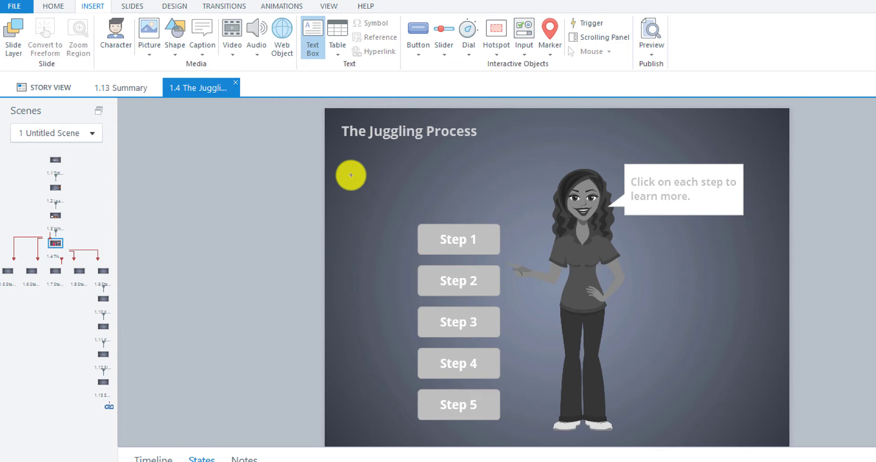
pyautogui.moveTo(351, 175); pyautogui.dragTo(421, 204)
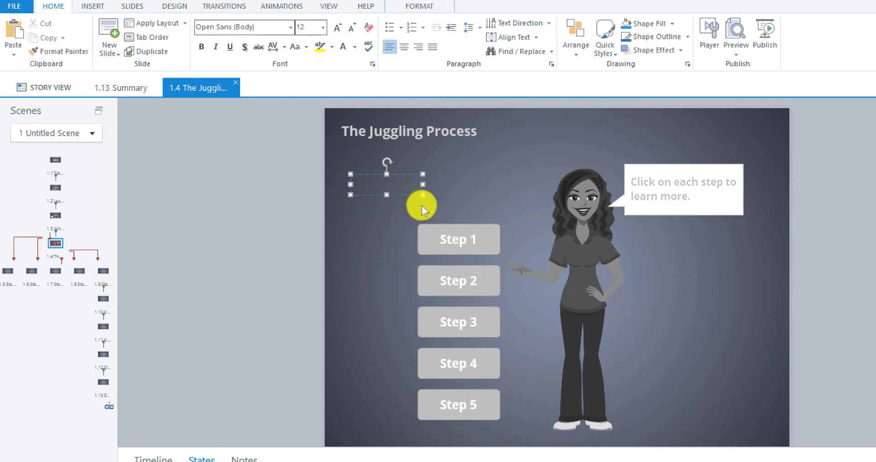
pyautogui.write('Position')
pyautogui.click(442, 196)
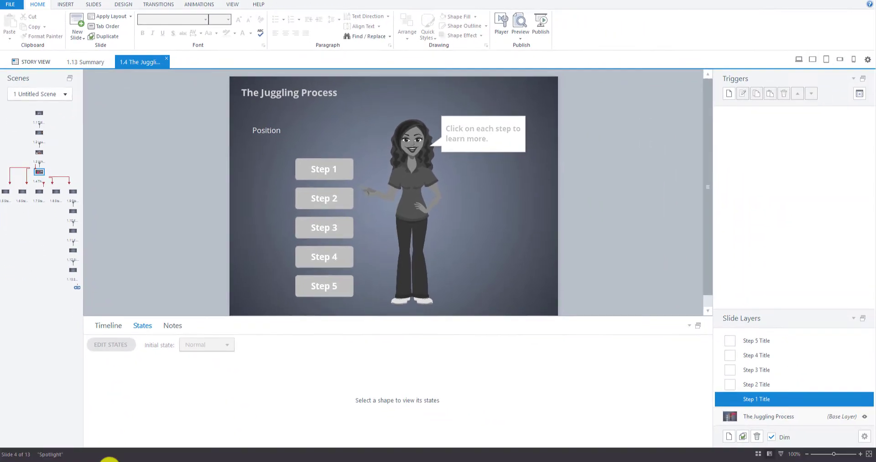
pyautogui.moveTo(108, 458)
pyautogui.click(152, 438)
# Step: Widen the Position text box, right-align its text, and move it beside the Step 1 button
pyautogui.click(281, 132)
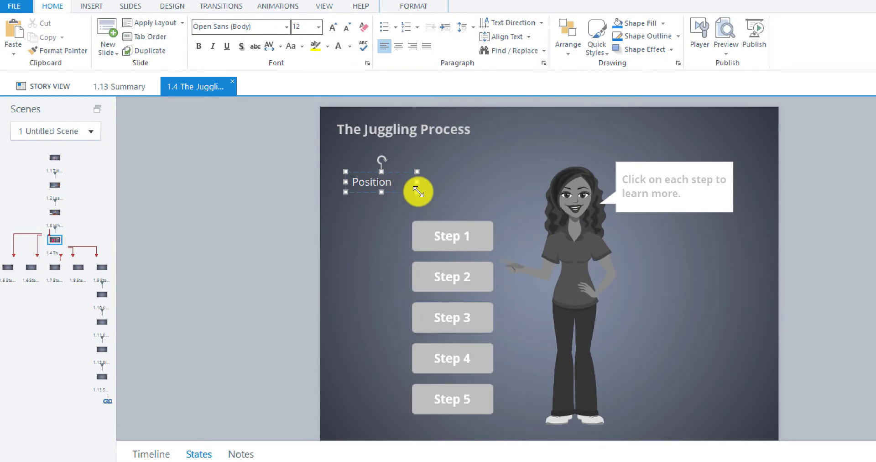
pyautogui.moveTo(419, 192); pyautogui.dragTo(413, 191)
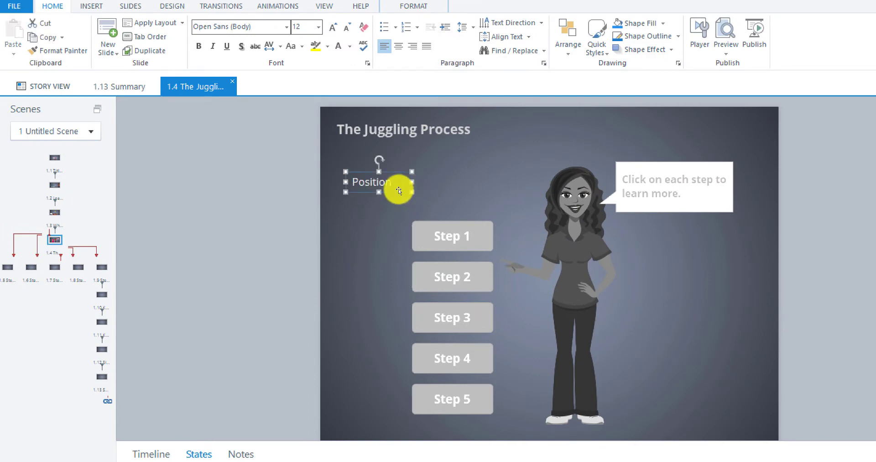
pyautogui.click(350, 184)
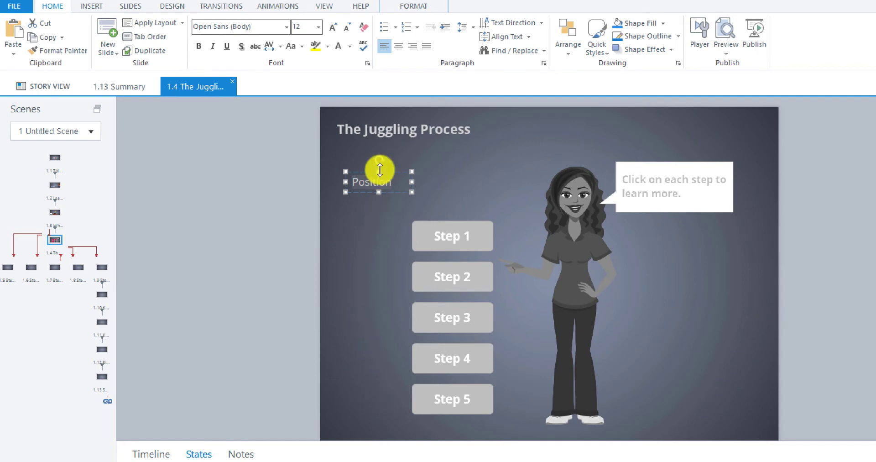
pyautogui.click(415, 46)
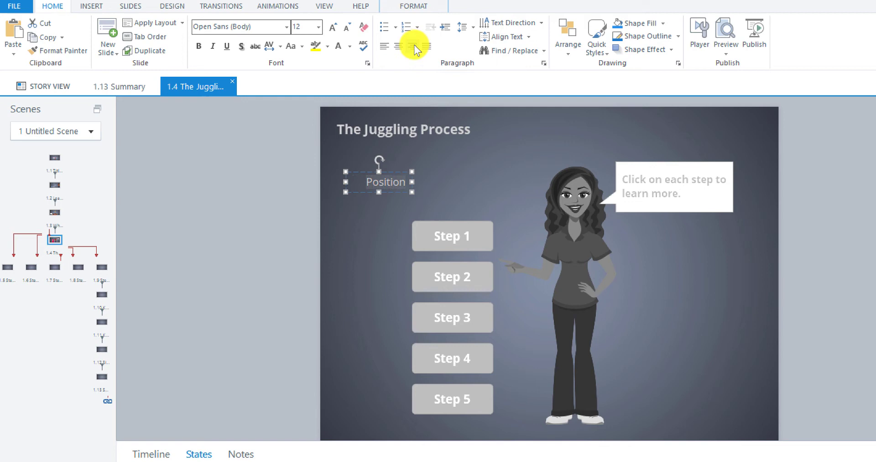
pyautogui.moveTo(392, 193); pyautogui.dragTo(385, 247)
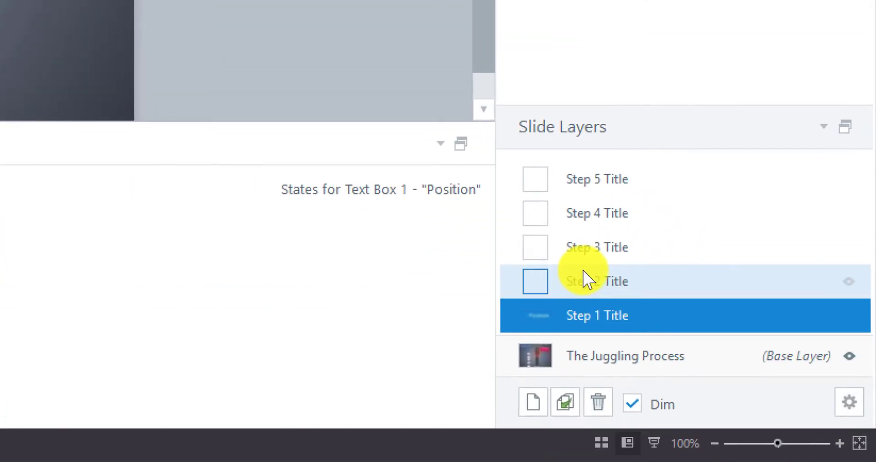
# Step: On the Step 2 Title layer, change the label to '1 Ball' and move it beside Step 2
pyautogui.click(580, 289)
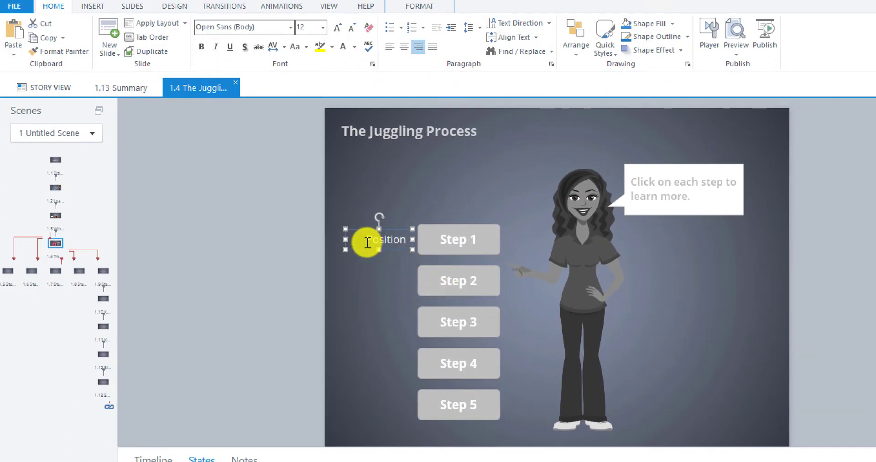
pyautogui.moveTo(369, 242); pyautogui.dragTo(416, 241)
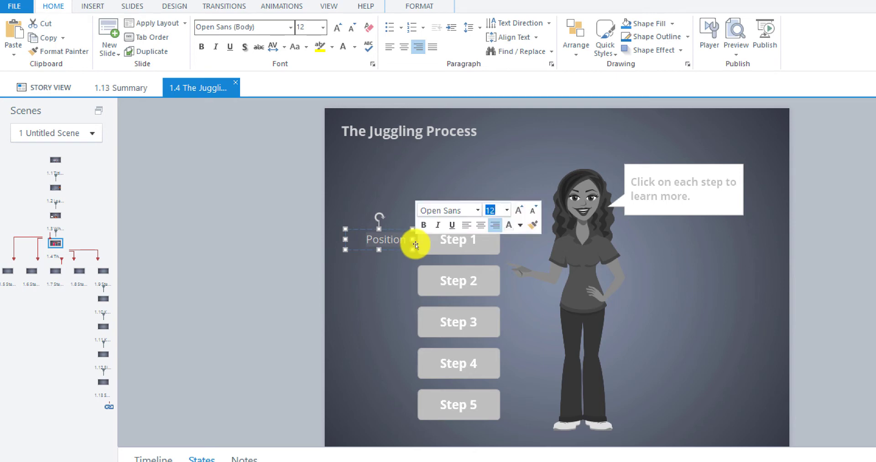
pyautogui.press('BackSpace')
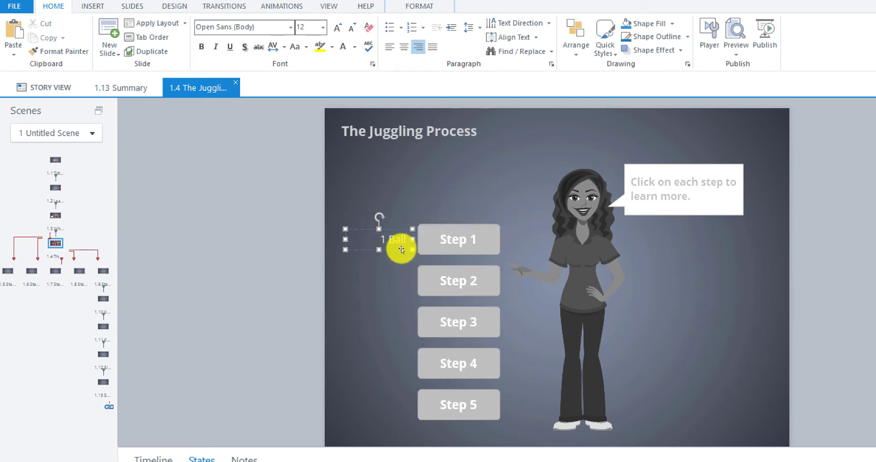
pyautogui.click(398, 256)
pyautogui.moveTo(398, 256); pyautogui.dragTo(395, 290)
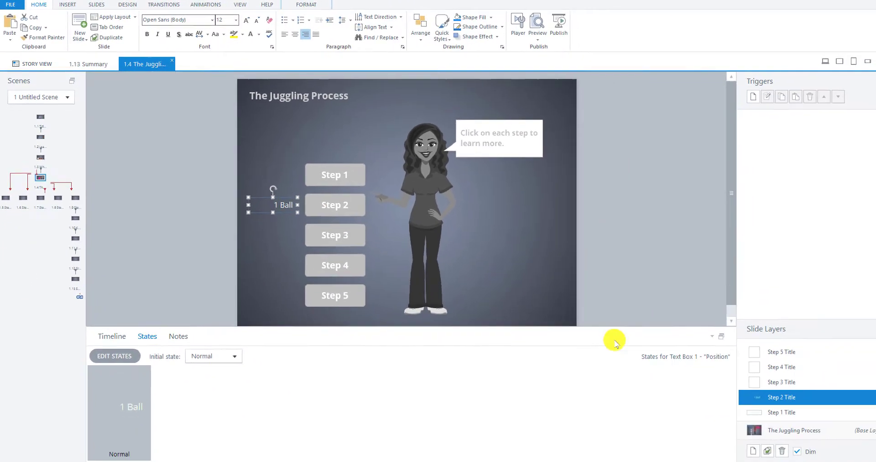
# Step: Paste the label onto Step 3 Title, place it beside Step 3, and retype it '2 Balls'
pyautogui.click(780, 382)
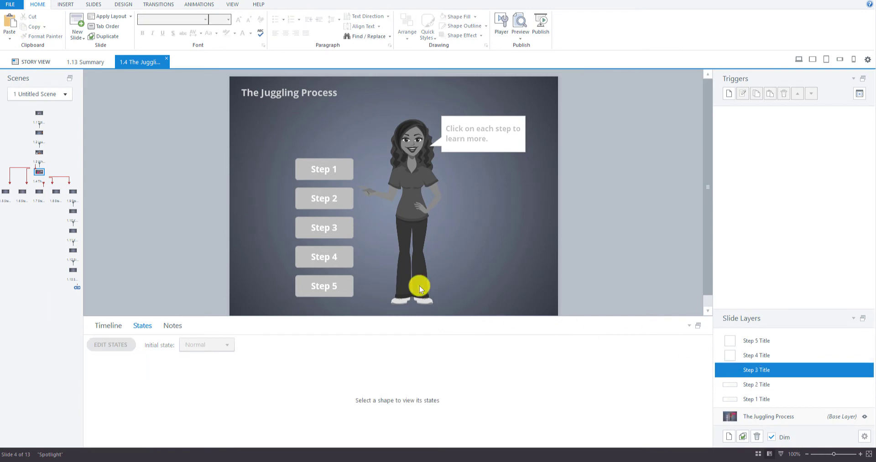
pyautogui.hotkey('ctrl', 'v')
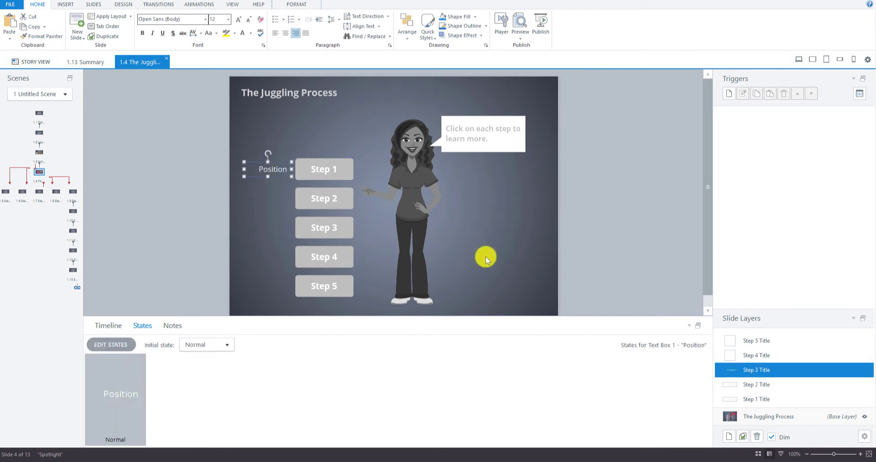
pyautogui.moveTo(280, 175); pyautogui.dragTo(289, 228)
pyautogui.press('Delete')
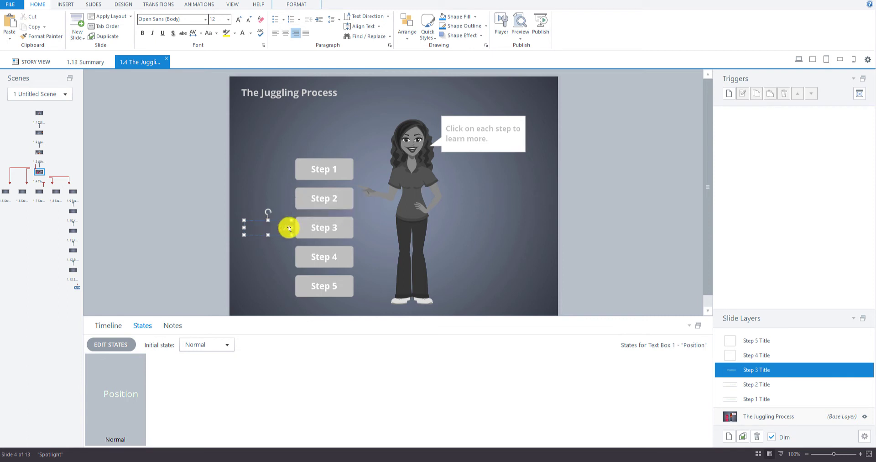
pyautogui.write('2 Balls')
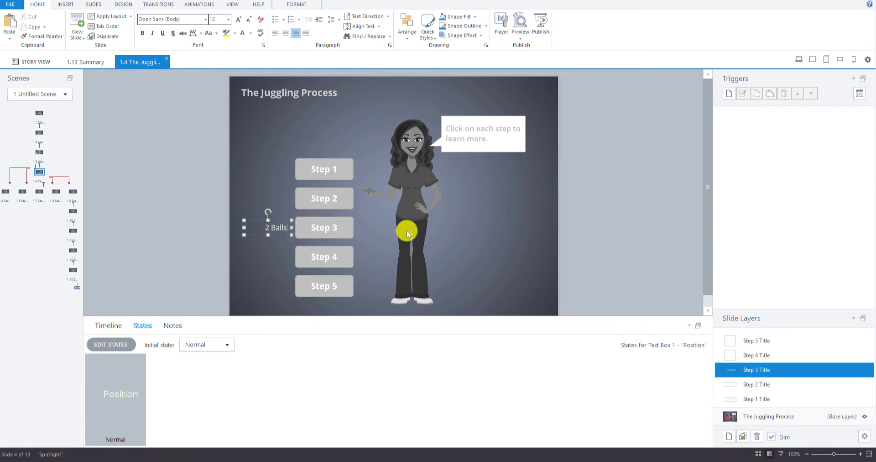
pyautogui.click(465, 230)
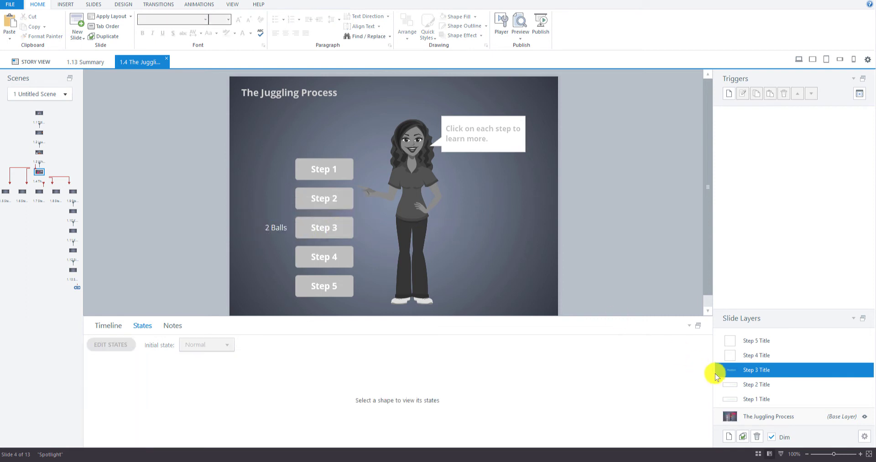
# Step: Paste the label onto Step 4 Title, place it beside Step 4, and make it read '3 Balls'
pyautogui.click(760, 360)
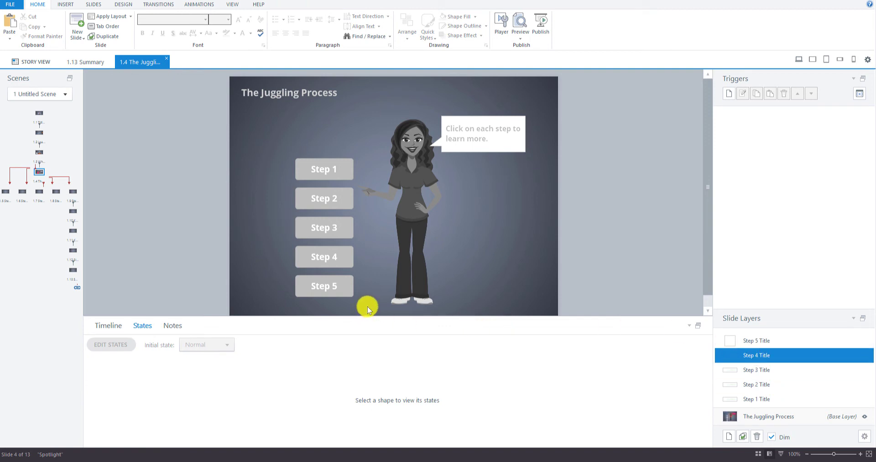
pyautogui.hotkey('ctrl', 'v')
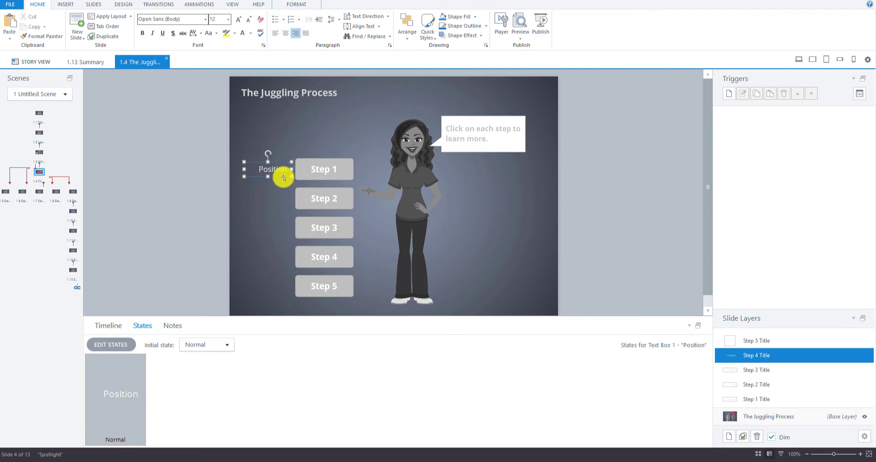
pyautogui.moveTo(284, 178); pyautogui.dragTo(282, 262)
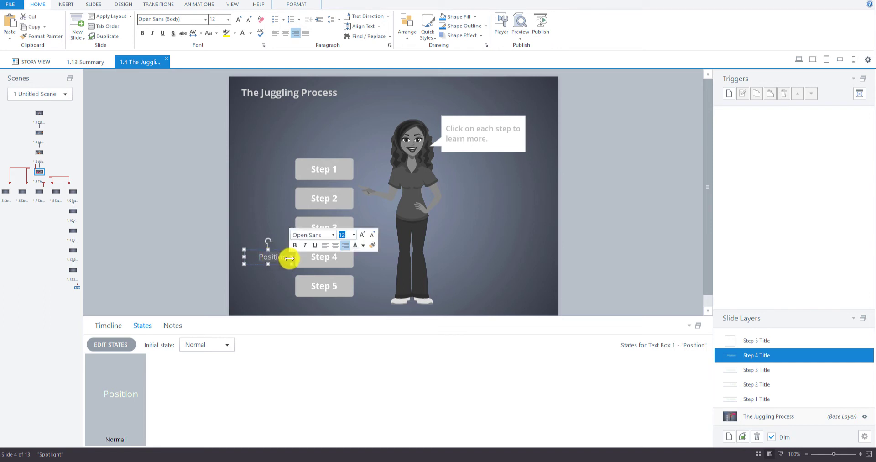
pyautogui.write('3 Balls')
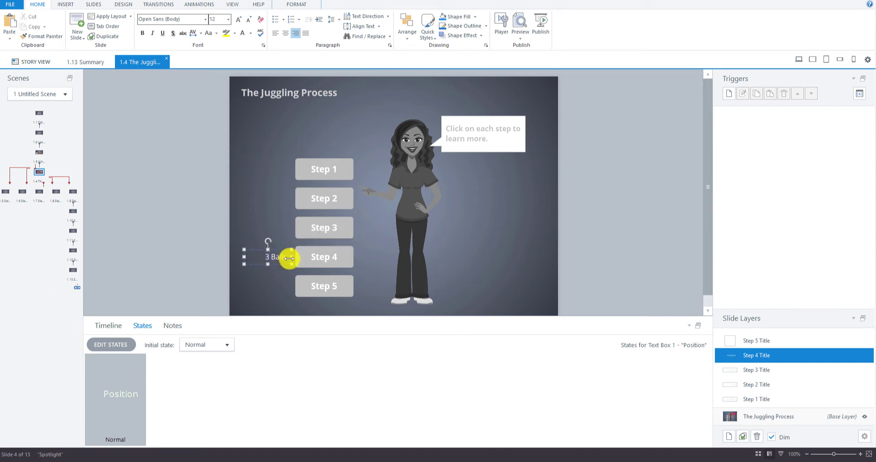
pyautogui.click(516, 258)
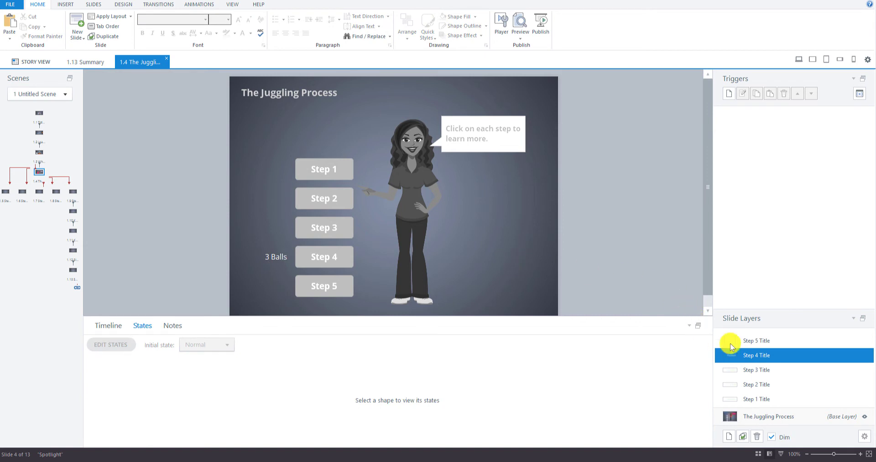
# Step: Paste the label onto Step 5 Title beside Step 5, type 'Continuous Juggling', and resize it to wrap
pyautogui.click(754, 342)
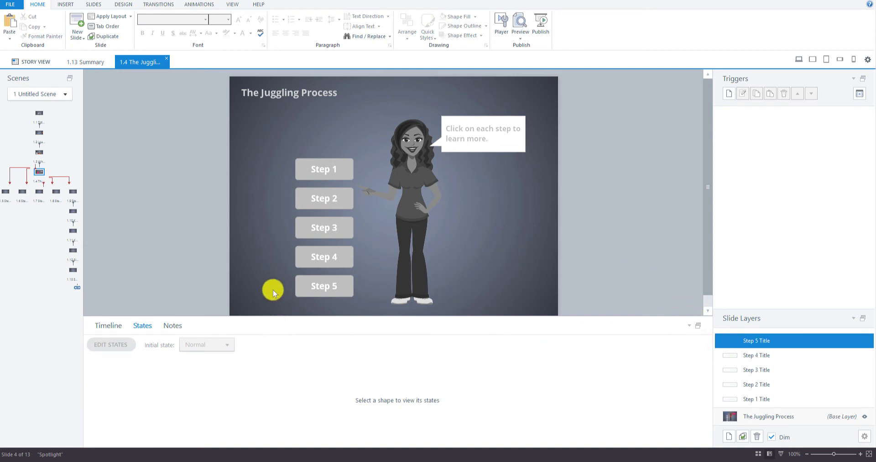
pyautogui.hotkey('ctrl', 'v')
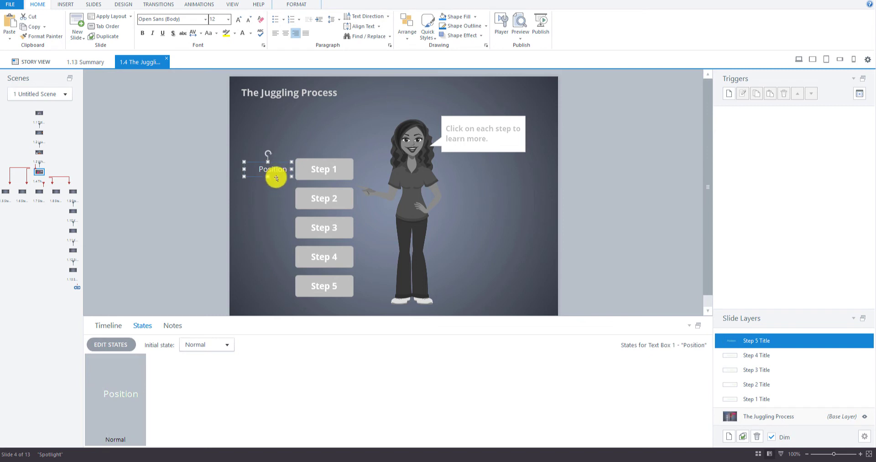
pyautogui.moveTo(277, 178); pyautogui.dragTo(276, 293)
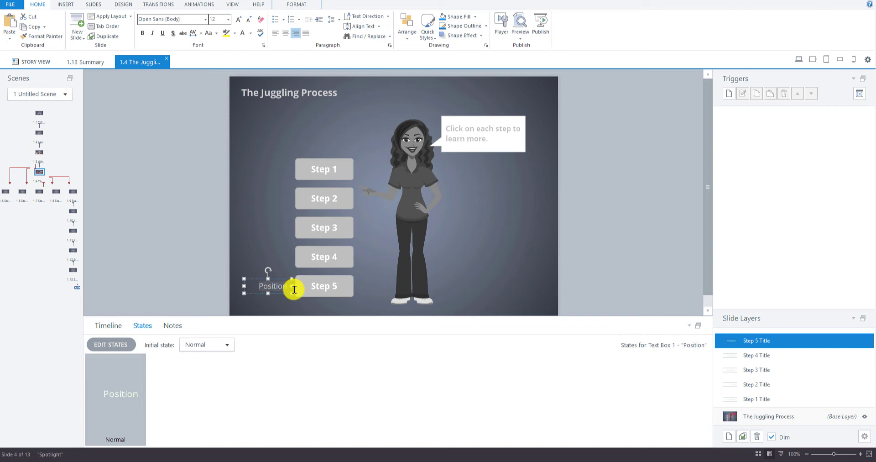
pyautogui.click(294, 290)
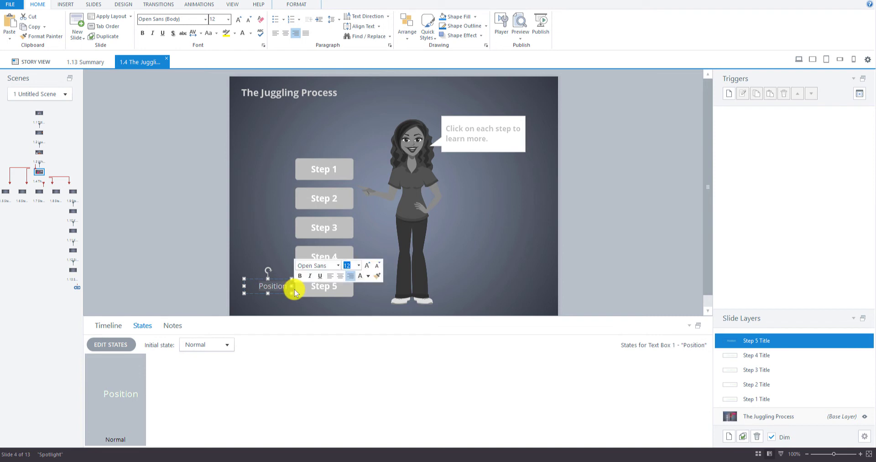
pyautogui.write('Continu')
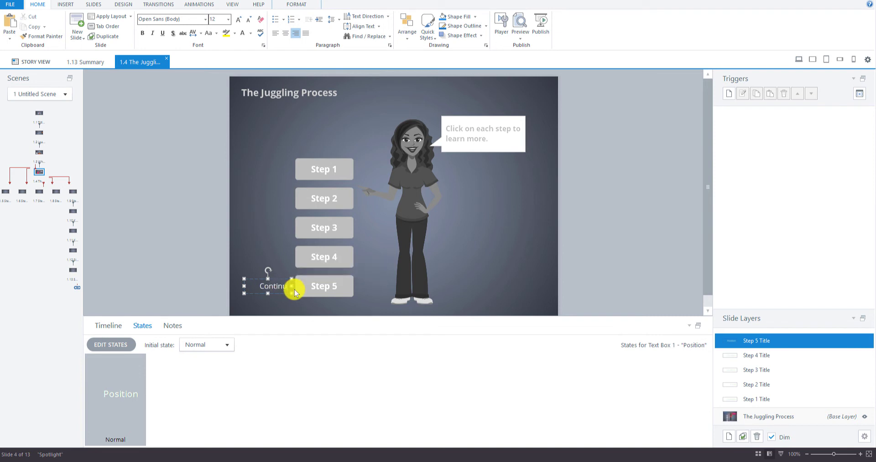
pyautogui.write('ous Juggling')
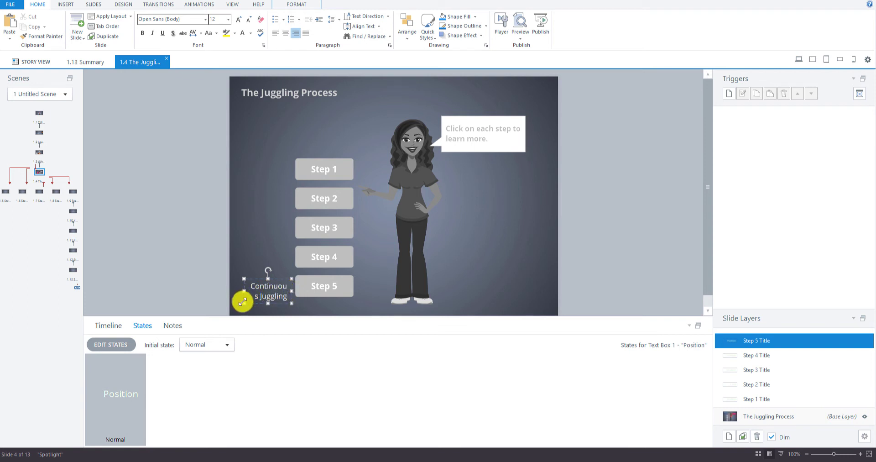
pyautogui.moveTo(243, 302); pyautogui.dragTo(274, 297)
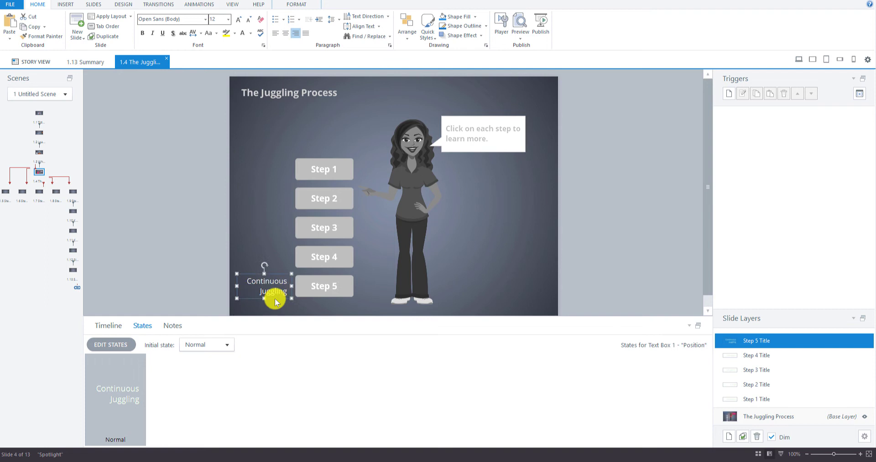
pyautogui.click(469, 271)
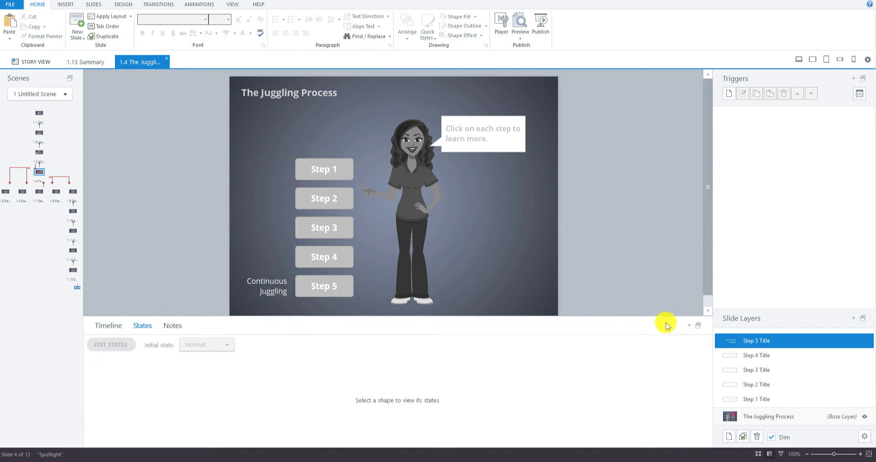
# Step: Compare the Step 1 and Step 2 Title layers and nudge the 1 Ball label slightly right
pyautogui.click(733, 399)
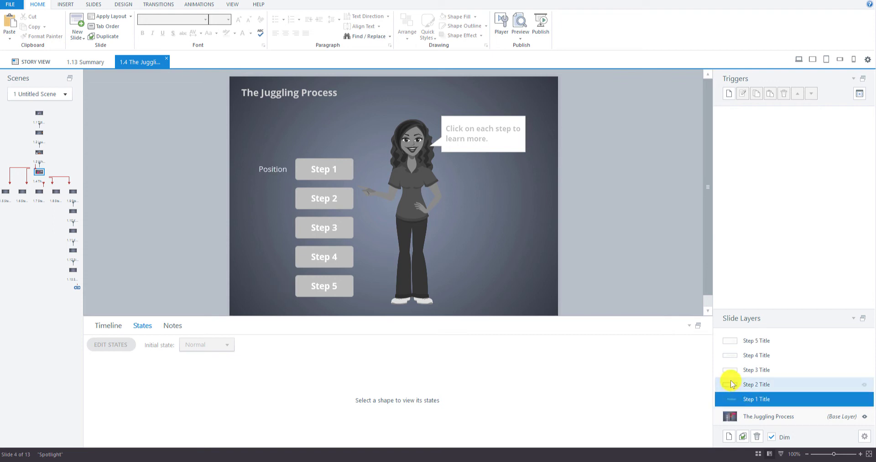
pyautogui.click(733, 384)
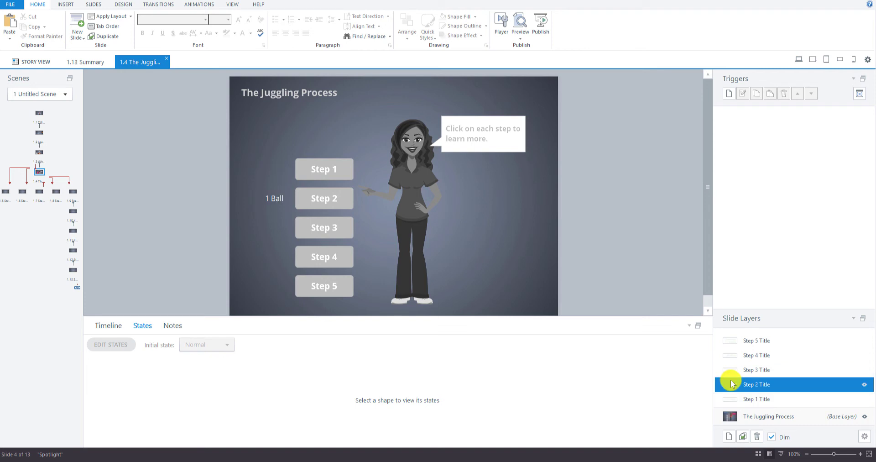
pyautogui.click(732, 399)
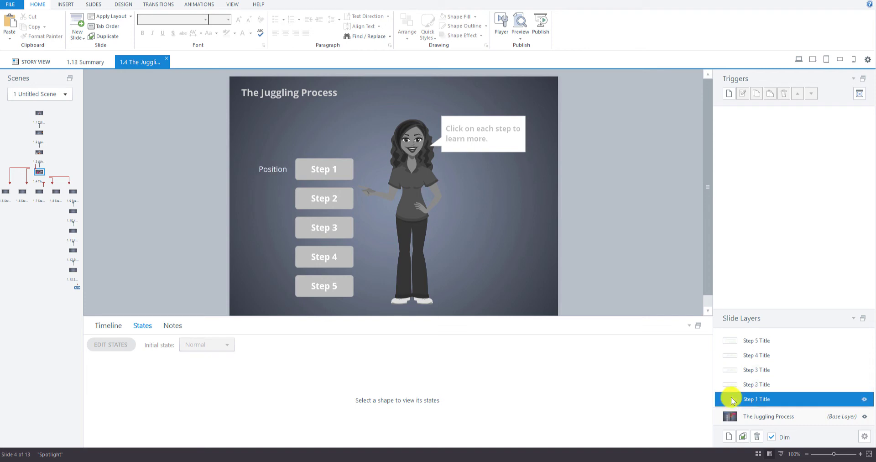
pyautogui.click(731, 383)
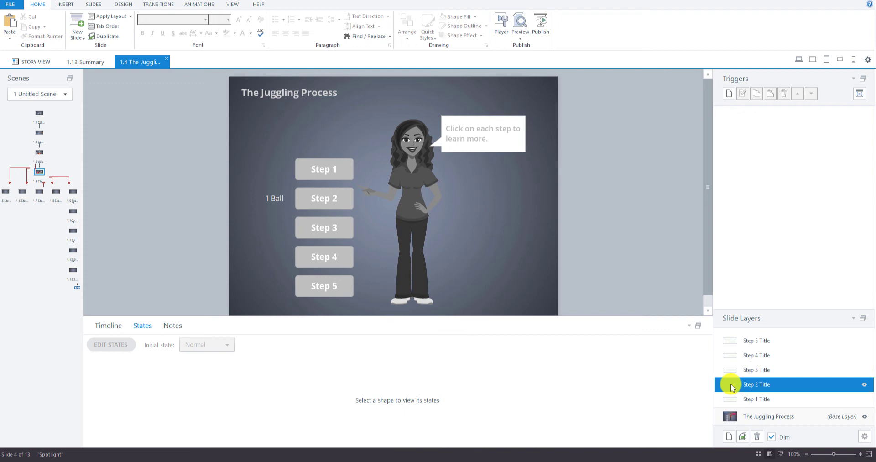
pyautogui.click(280, 207)
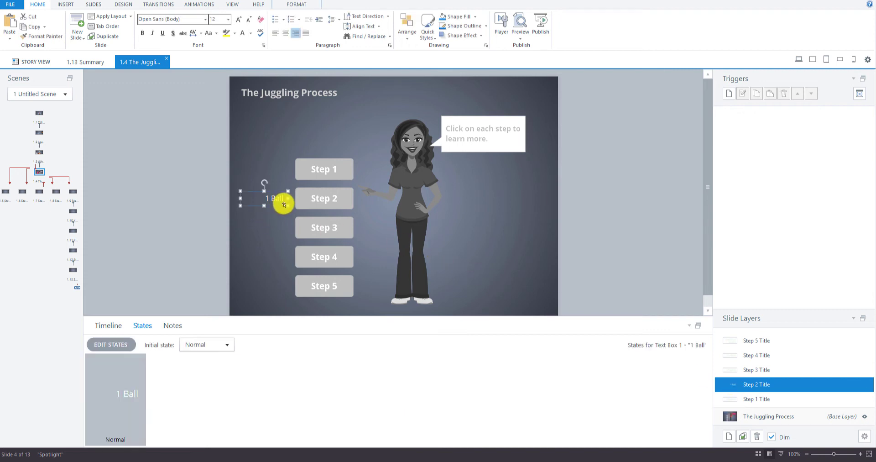
pyautogui.moveTo(281, 207); pyautogui.dragTo(284, 208)
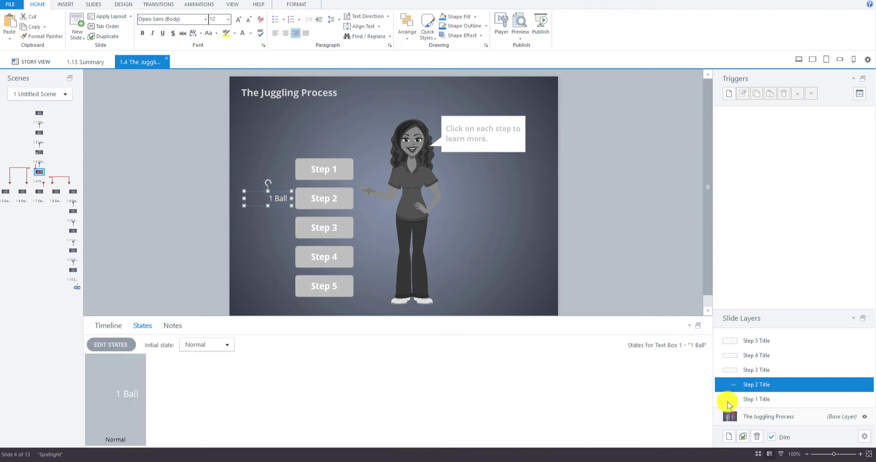
# Step: Check each label on Step 1 through Step 5 Title layers, ending on Step 1 Title
pyautogui.click(753, 400)
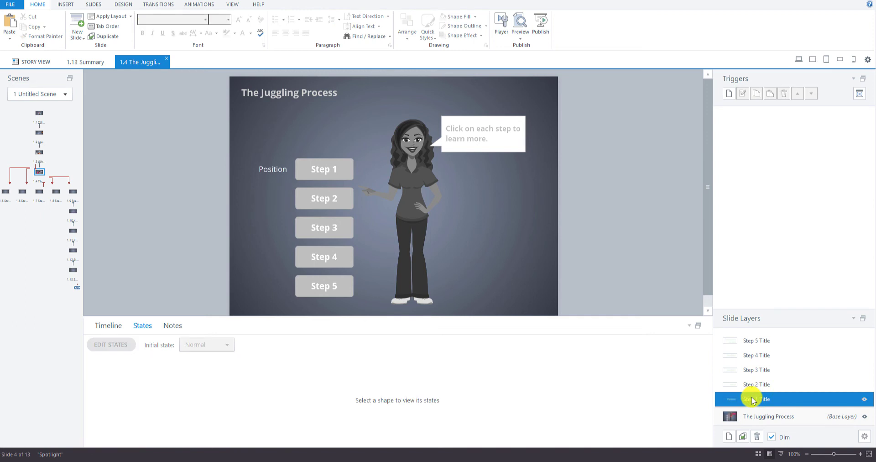
pyautogui.click(754, 385)
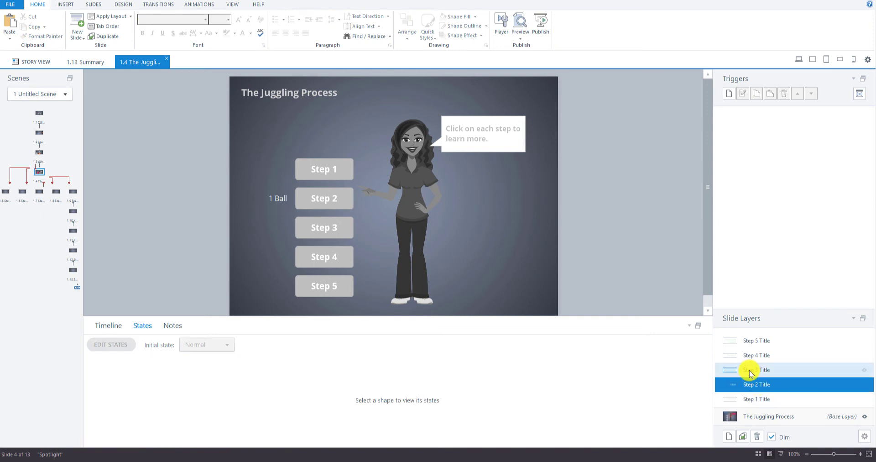
pyautogui.click(751, 371)
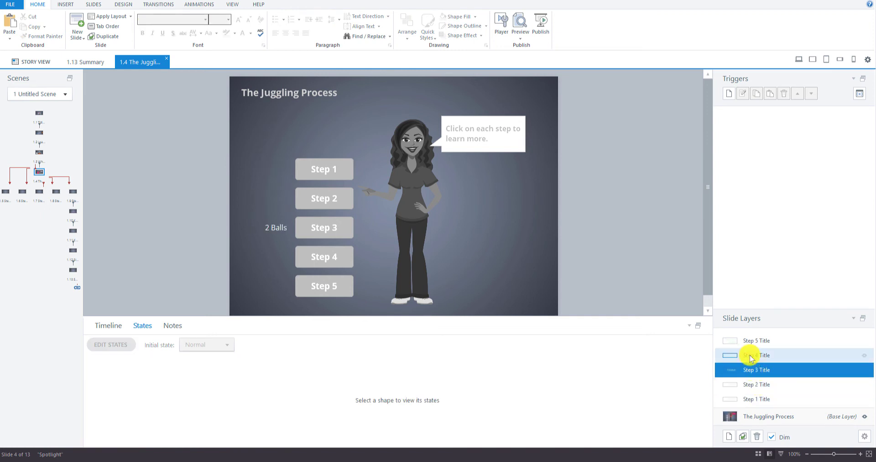
pyautogui.click(751, 357)
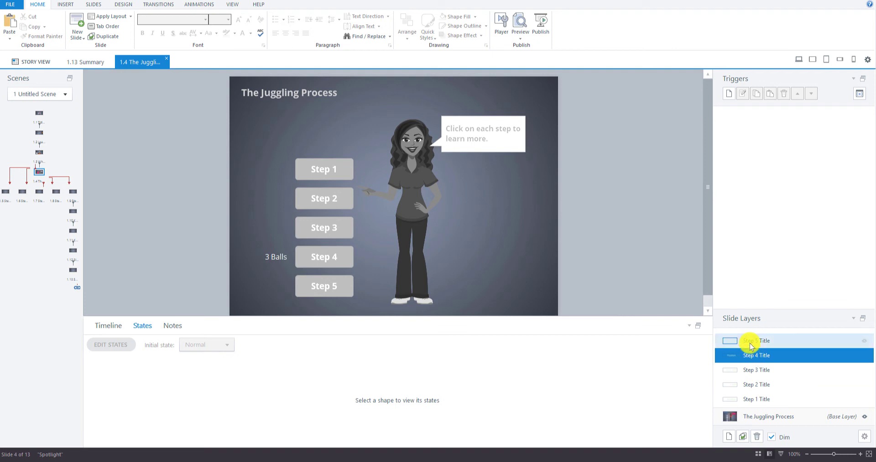
pyautogui.click(751, 343)
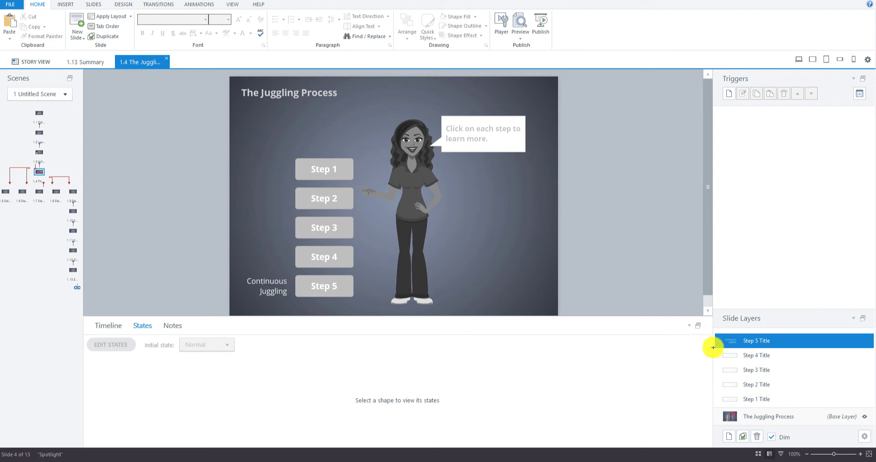
pyautogui.click(763, 399)
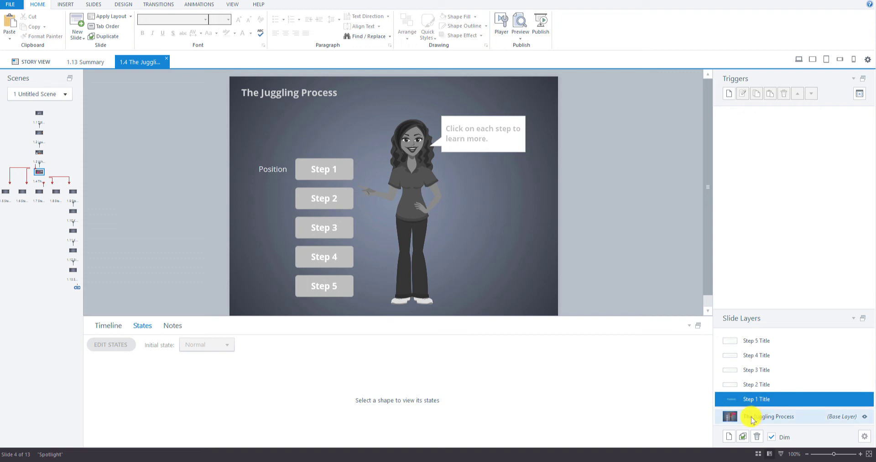
# Step: Return to The Juggling Process base layer and select the Step 1 button
pyautogui.click(754, 419)
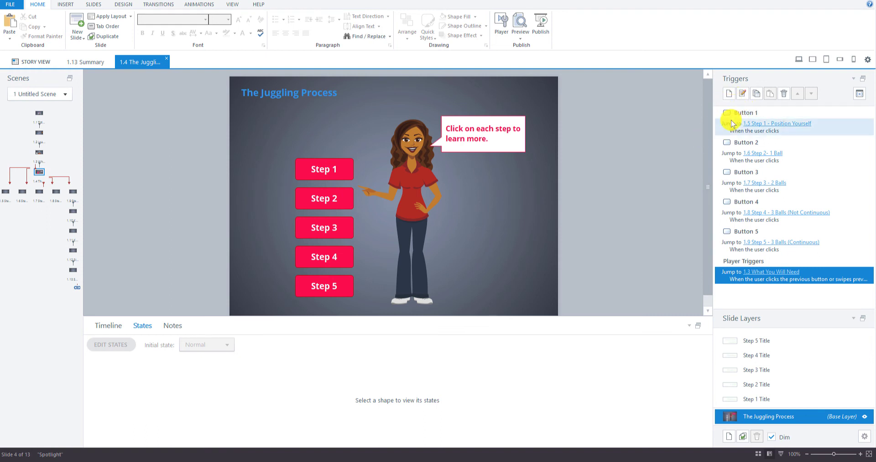
pyautogui.click(329, 177)
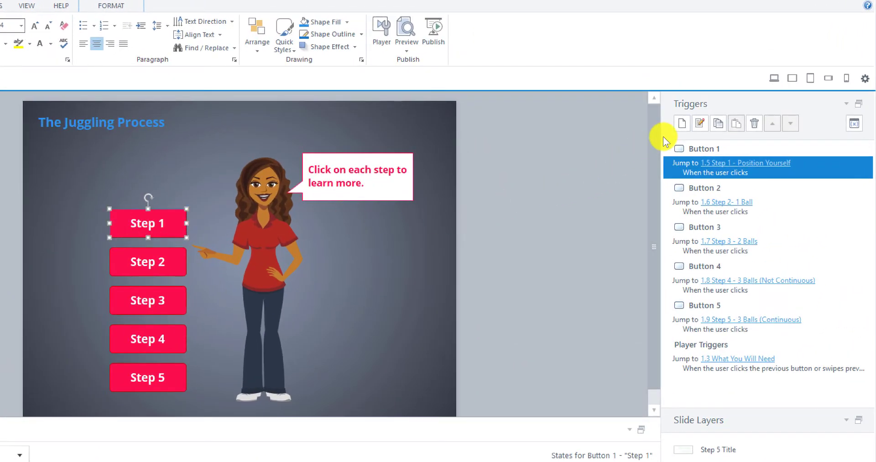
# Step: Add a Step 1 button trigger: Show layer Step 1 Title when the mouse hovers over
pyautogui.click(681, 124)
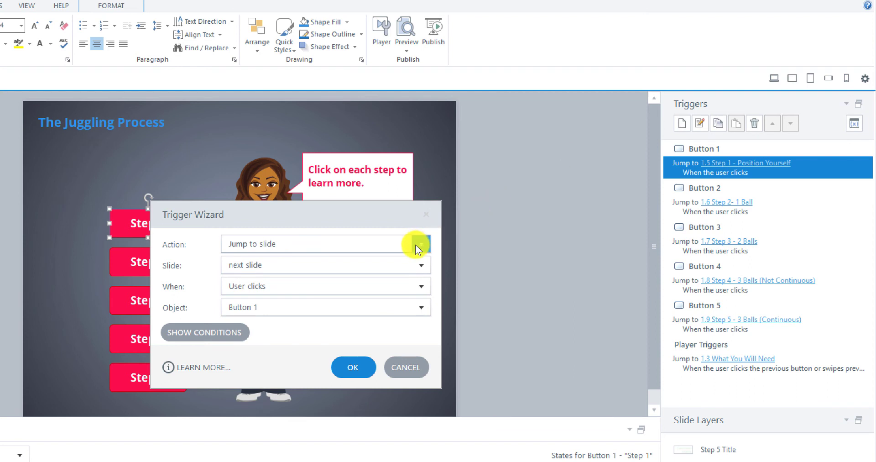
pyautogui.click(417, 244)
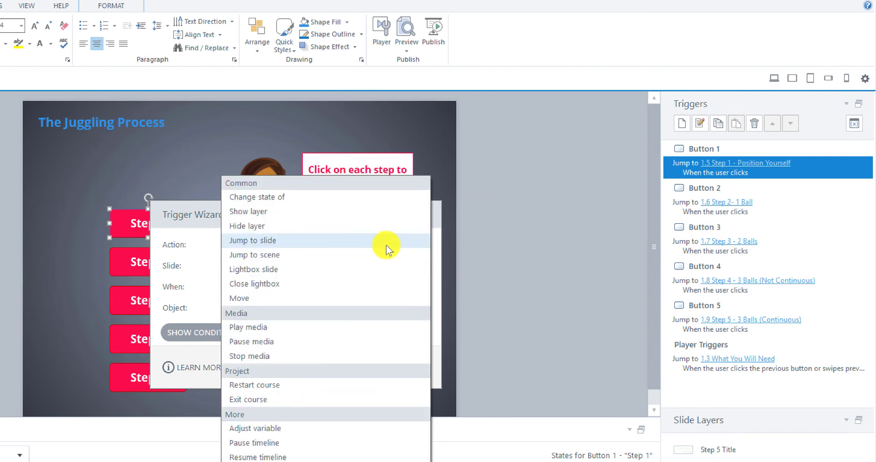
pyautogui.click(269, 212)
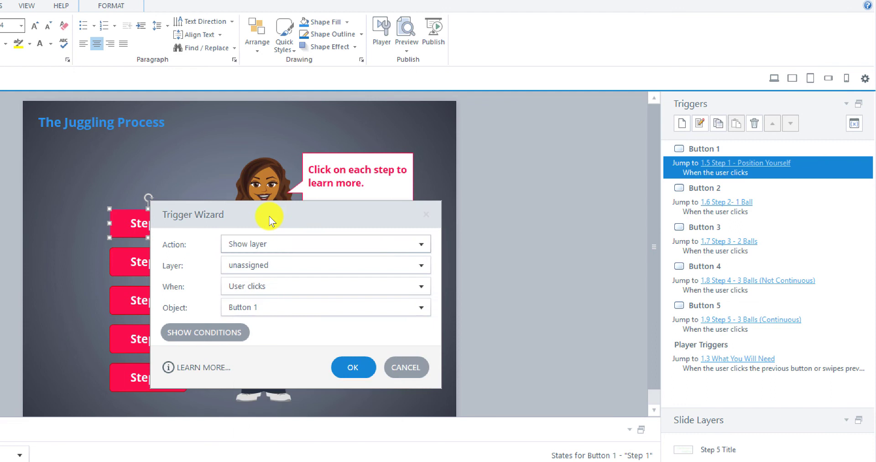
pyautogui.click(275, 267)
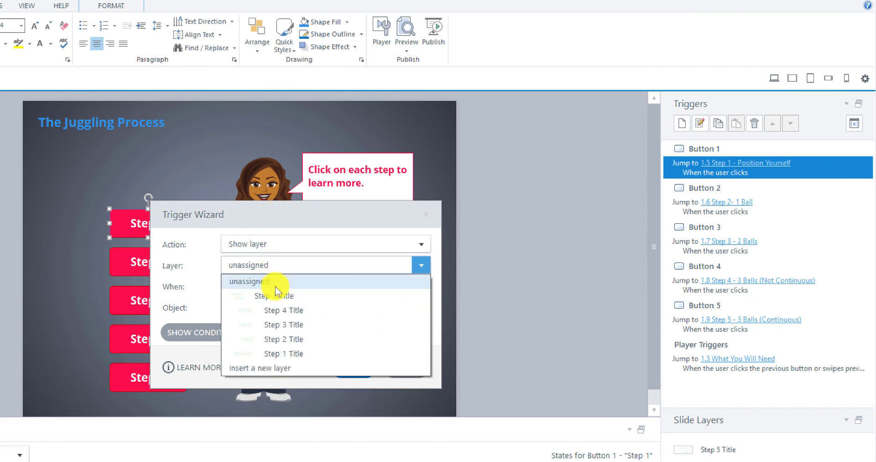
pyautogui.click(275, 354)
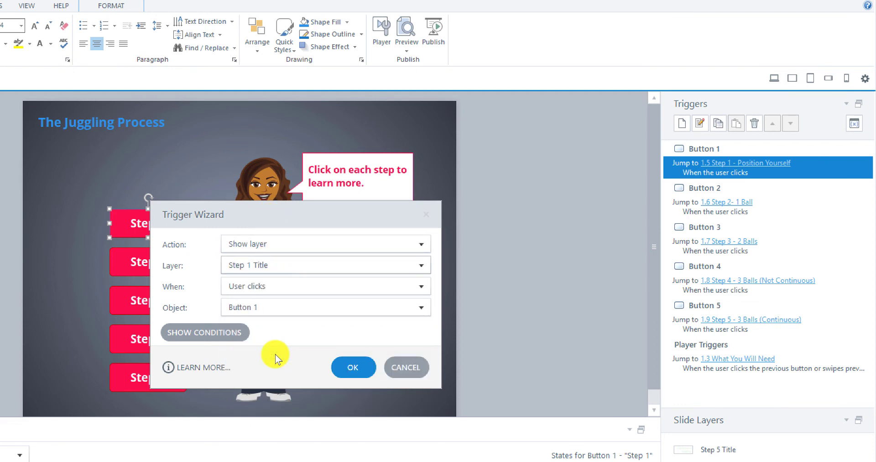
pyautogui.click(276, 285)
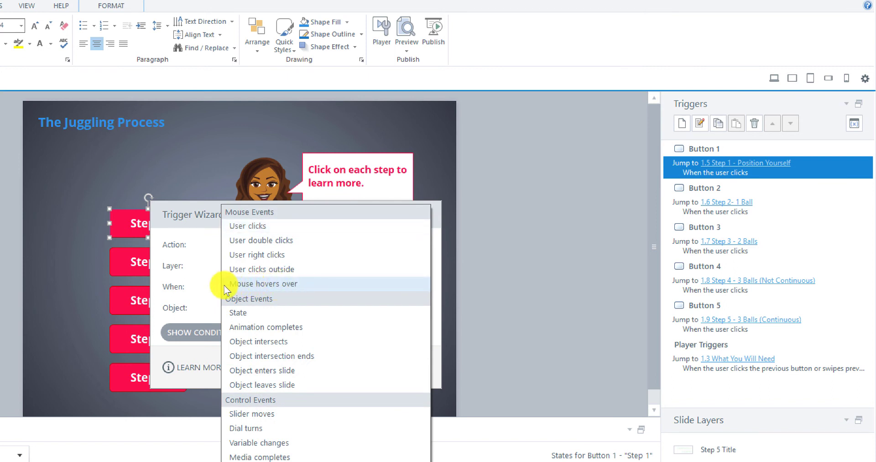
pyautogui.click(281, 284)
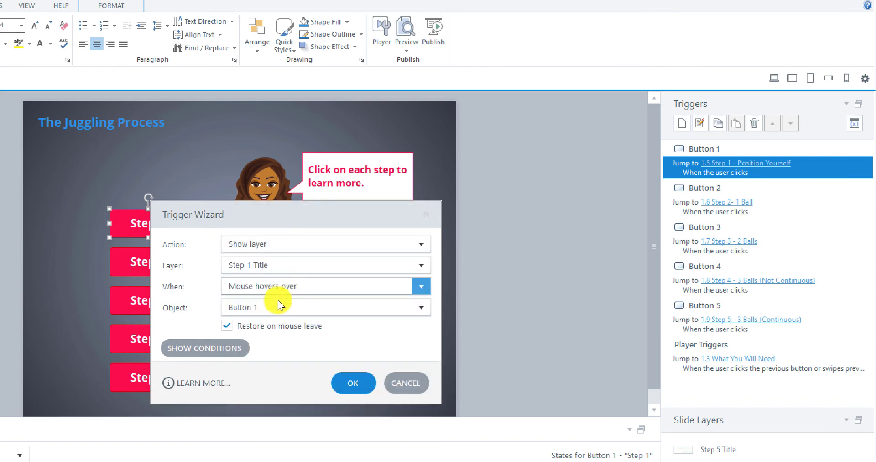
pyautogui.click(358, 383)
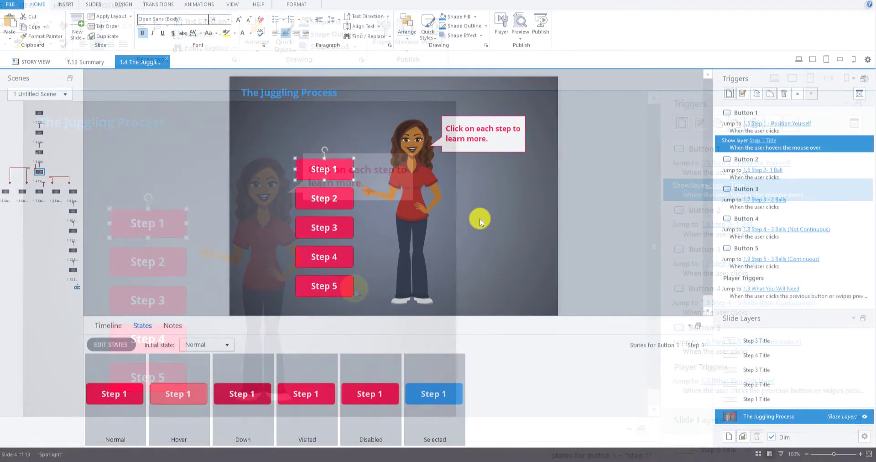
pyautogui.click(355, 288)
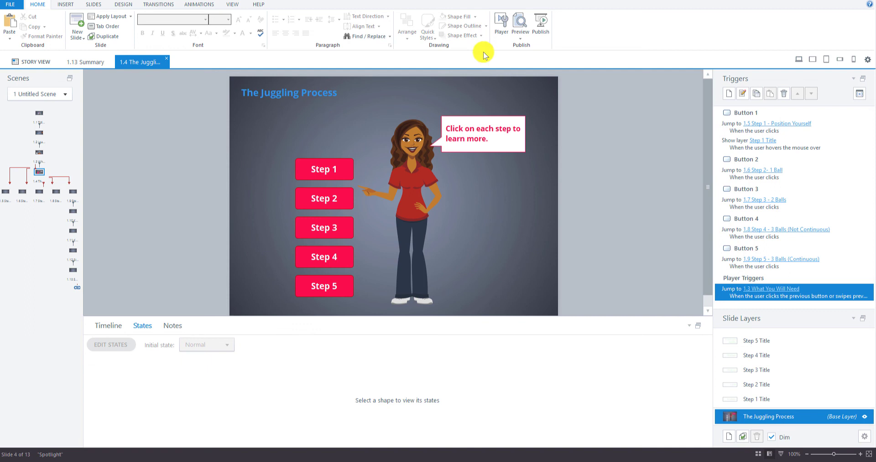
pyautogui.click(522, 21)
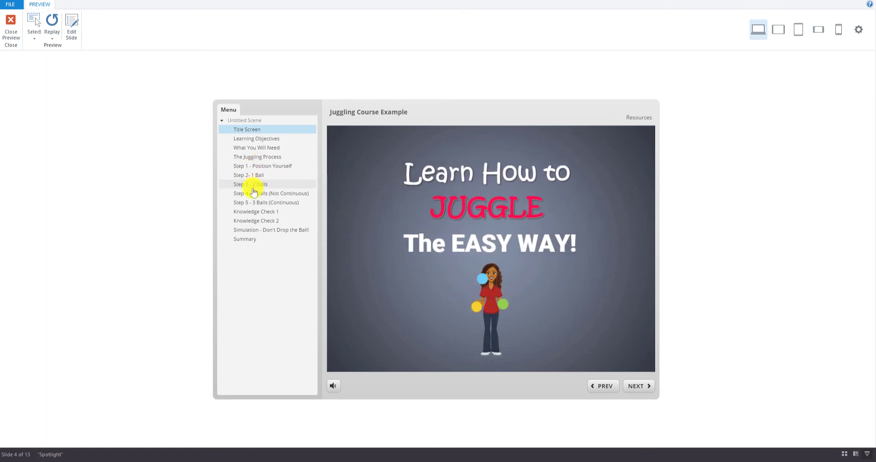
pyautogui.click(265, 157)
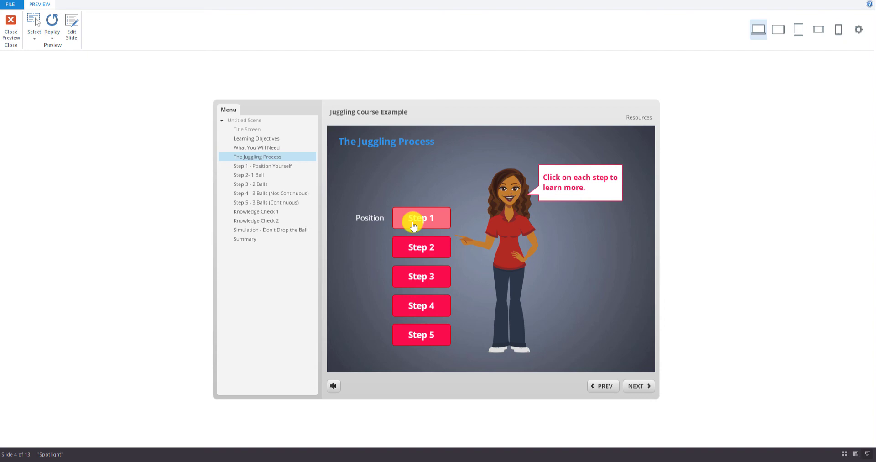
pyautogui.click(11, 22)
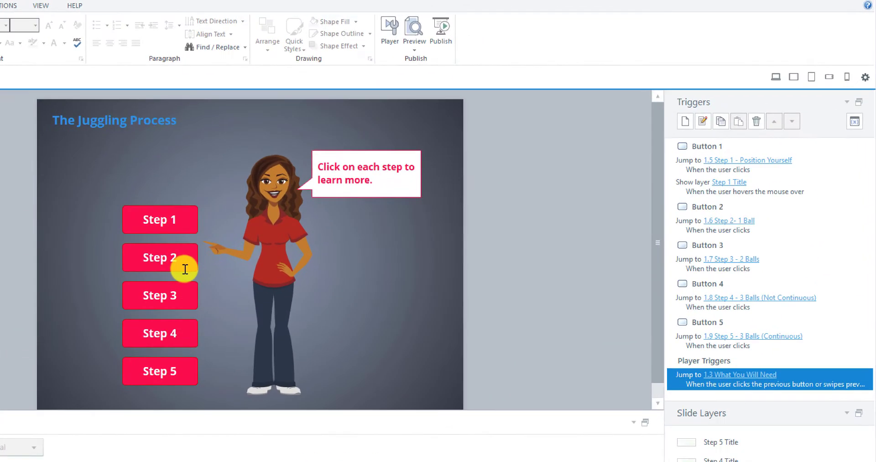
# Step: Add a trigger to the Step 2 button that shows the Step 2 Title layer on mouse hover
pyautogui.click(184, 269)
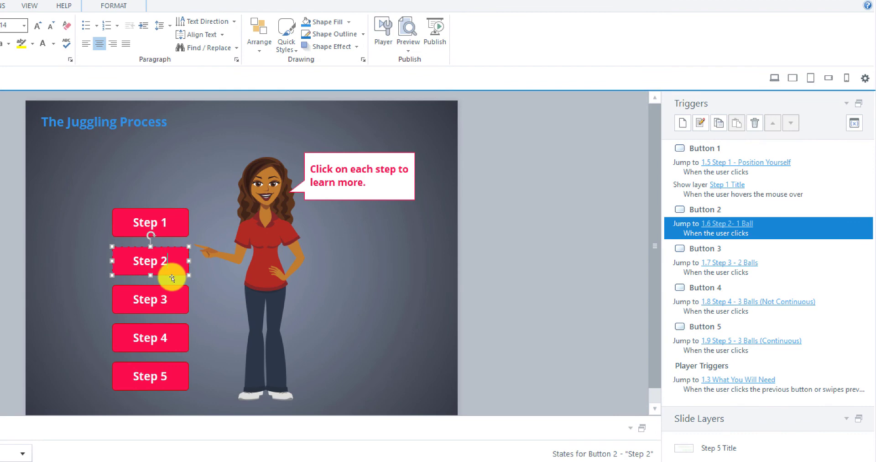
pyautogui.click(684, 122)
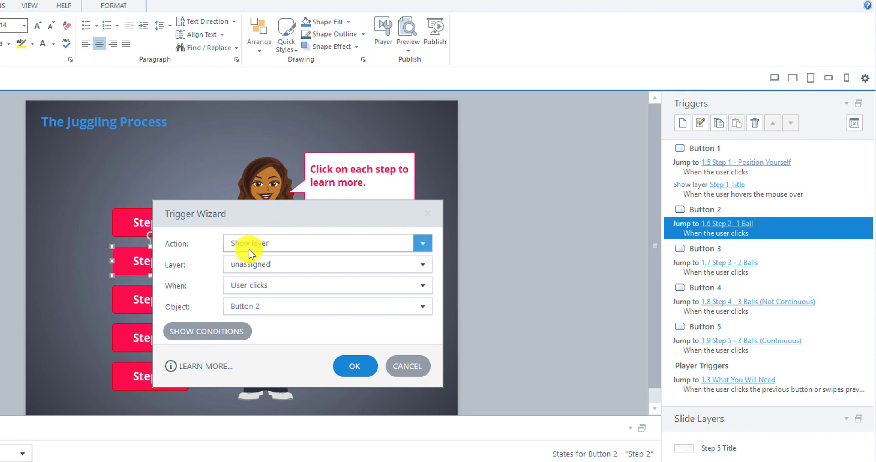
pyautogui.click(280, 264)
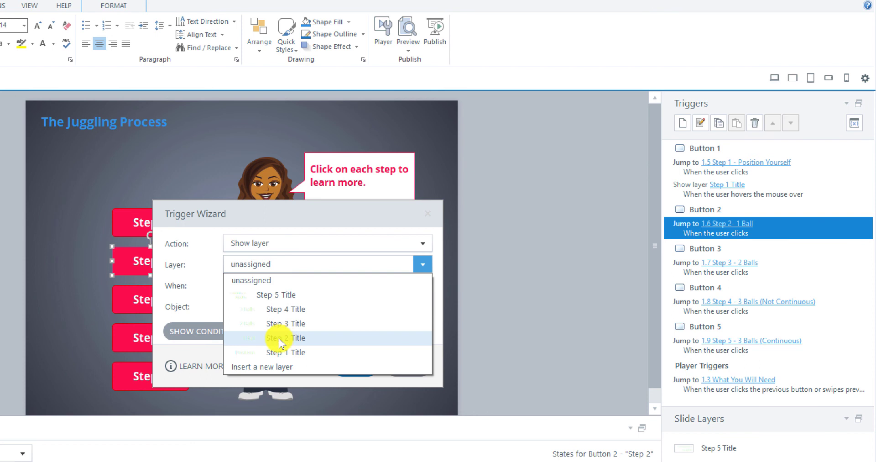
pyautogui.click(278, 338)
pyautogui.click(281, 284)
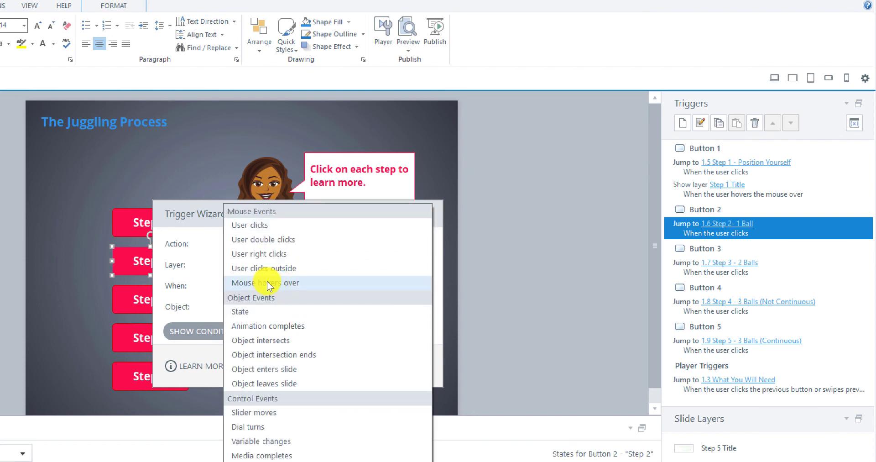
pyautogui.click(267, 281)
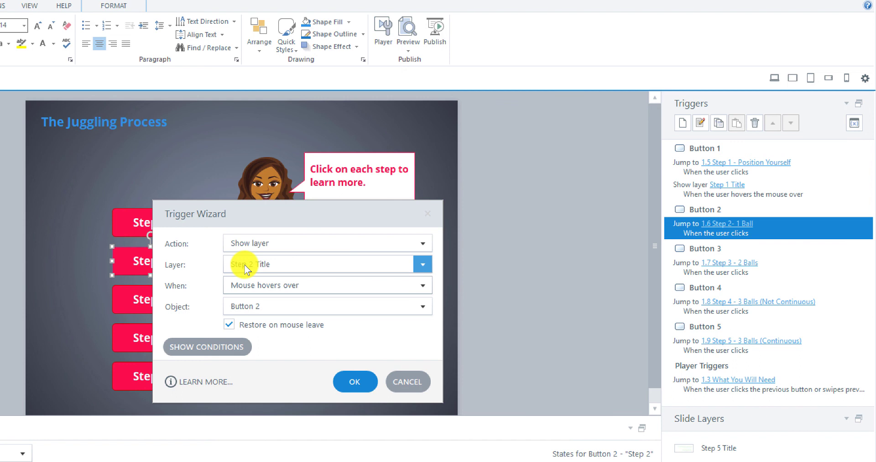
pyautogui.click(354, 381)
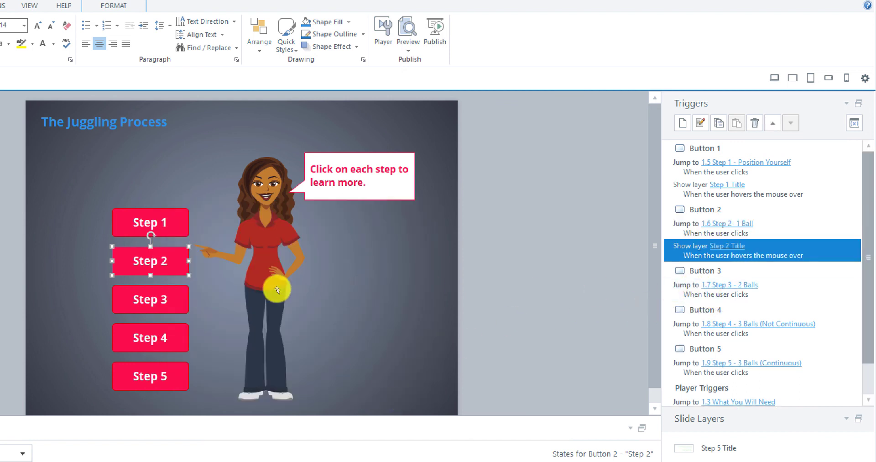
# Step: Add a trigger to the Step 3 button that shows the Step 3 Title layer on mouse hover
pyautogui.click(168, 312)
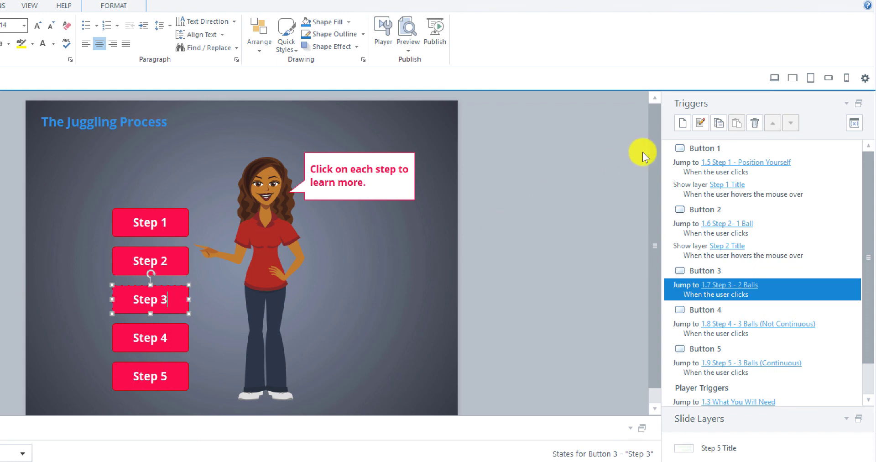
pyautogui.click(683, 123)
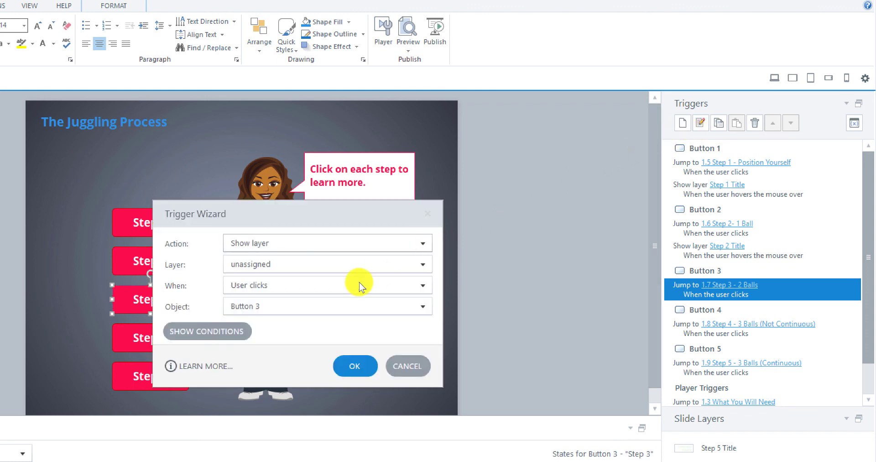
pyautogui.click(273, 263)
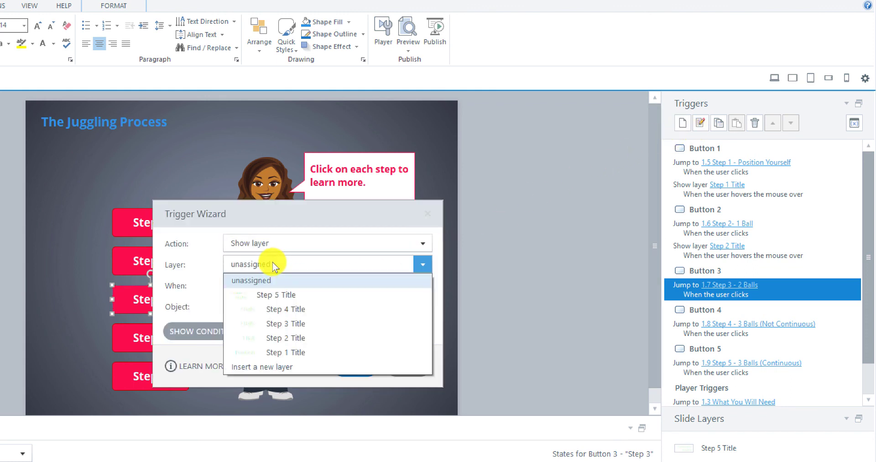
pyautogui.click(281, 329)
pyautogui.click(270, 289)
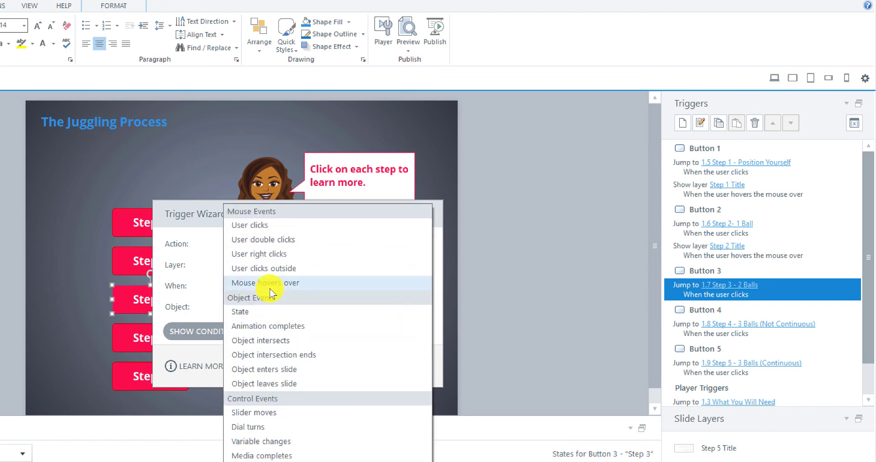
pyautogui.click(254, 283)
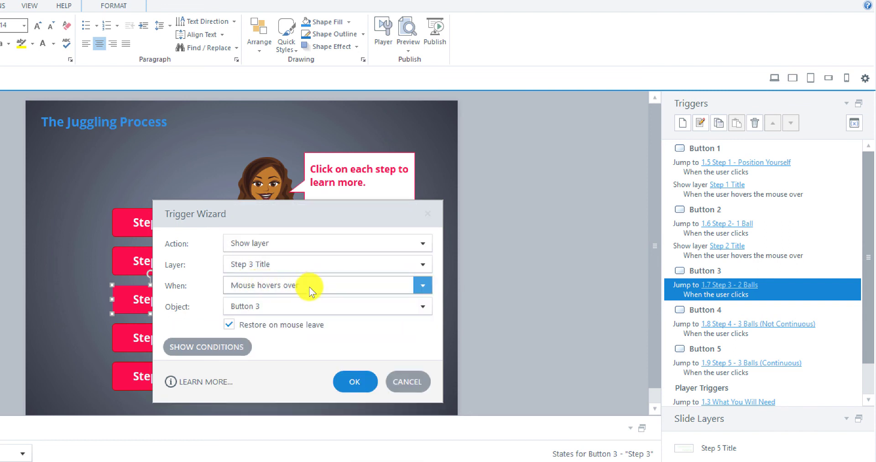
pyautogui.click(351, 381)
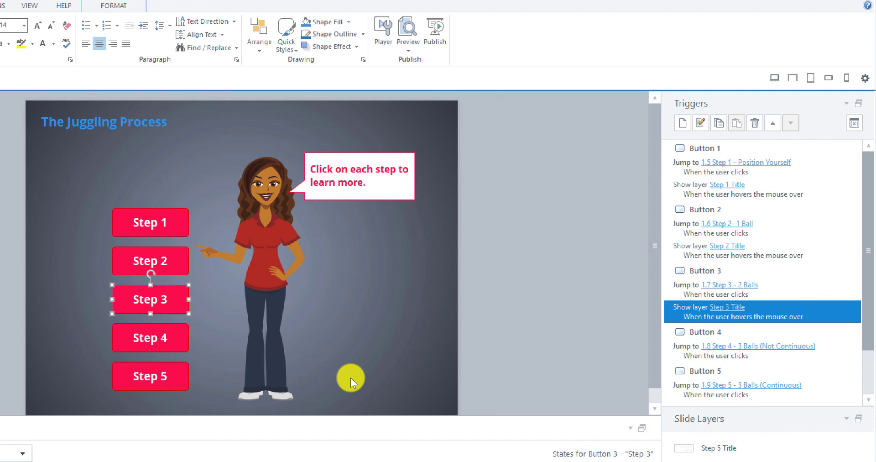
# Step: Add a trigger to the Step 4 button that shows the Step 4 Title layer on mouse hover
pyautogui.click(176, 352)
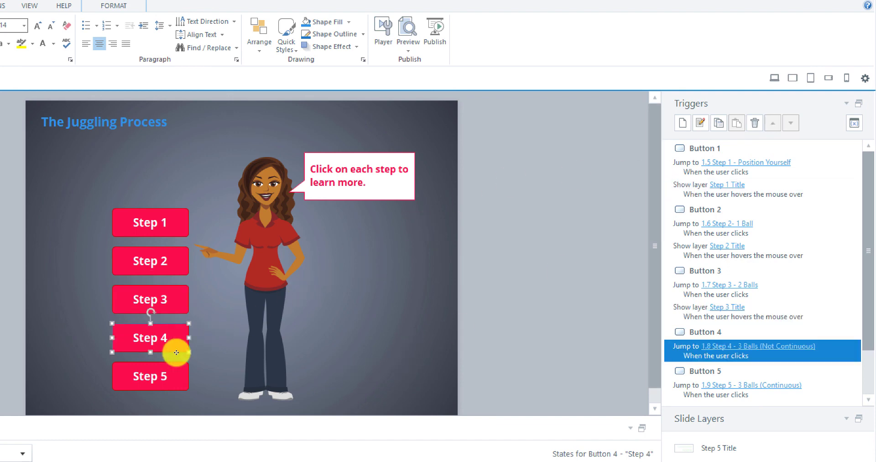
pyautogui.click(680, 123)
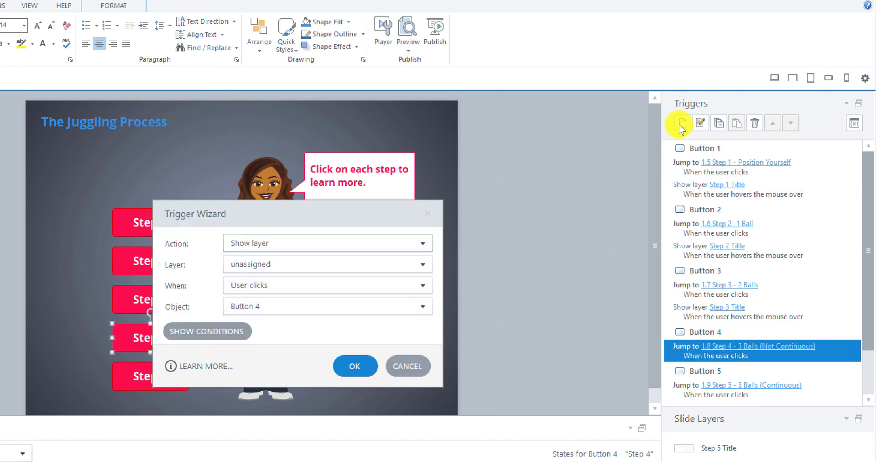
pyautogui.click(255, 269)
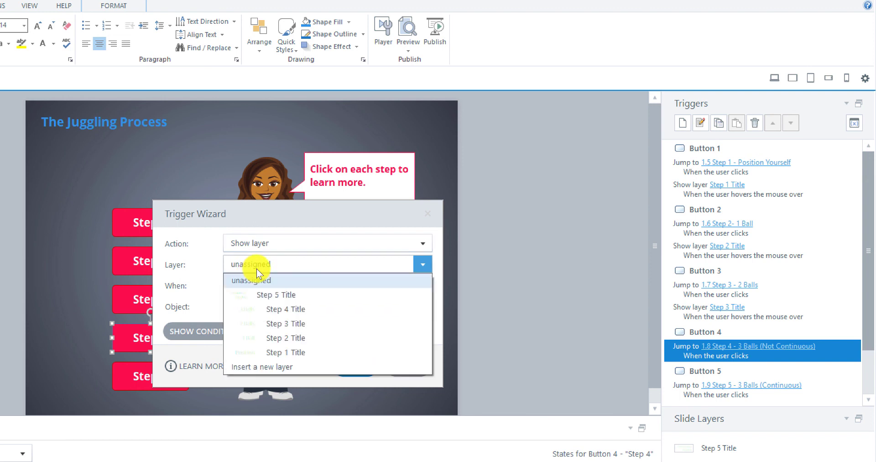
pyautogui.click(257, 306)
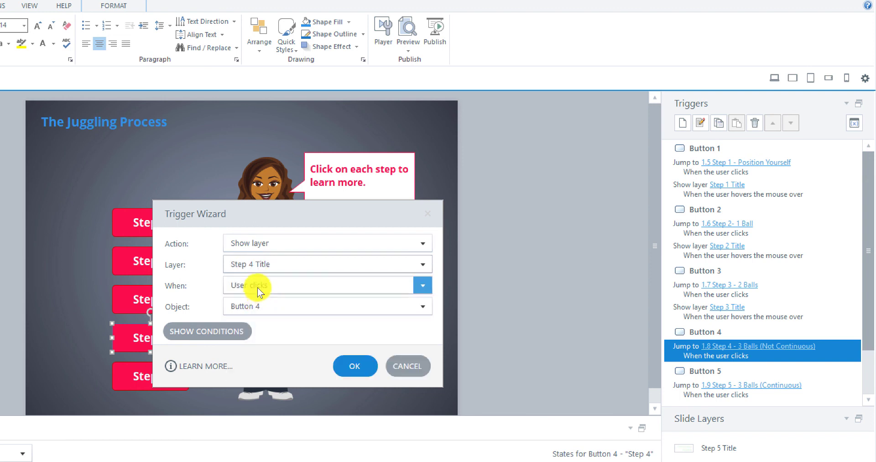
pyautogui.click(251, 286)
pyautogui.click(242, 283)
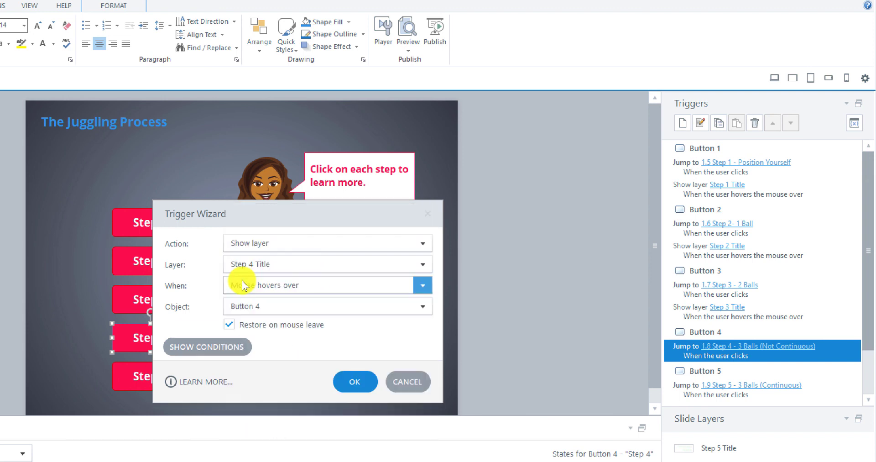
pyautogui.click(352, 383)
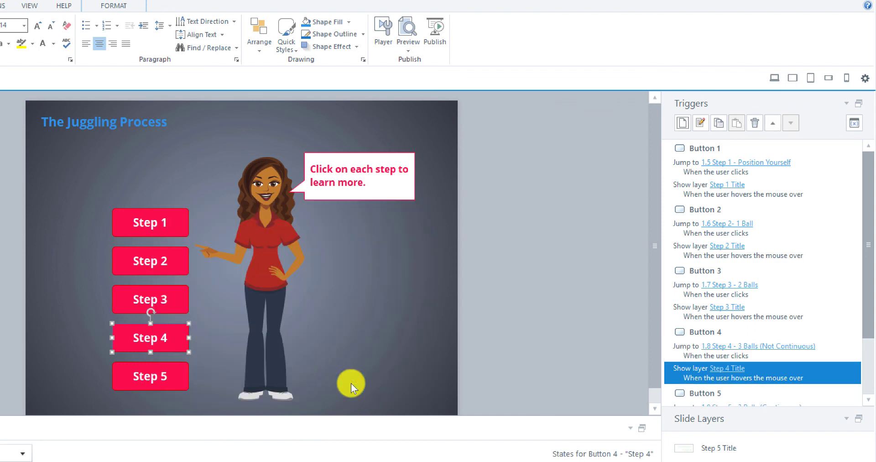
# Step: Add a trigger to the Step 5 button that shows the Step 5 Title layer on mouse hover
pyautogui.click(173, 384)
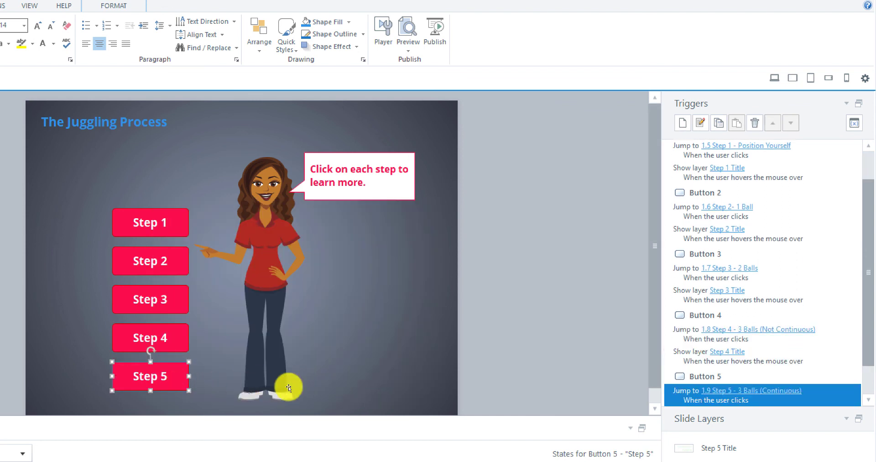
pyautogui.click(683, 122)
pyautogui.click(245, 265)
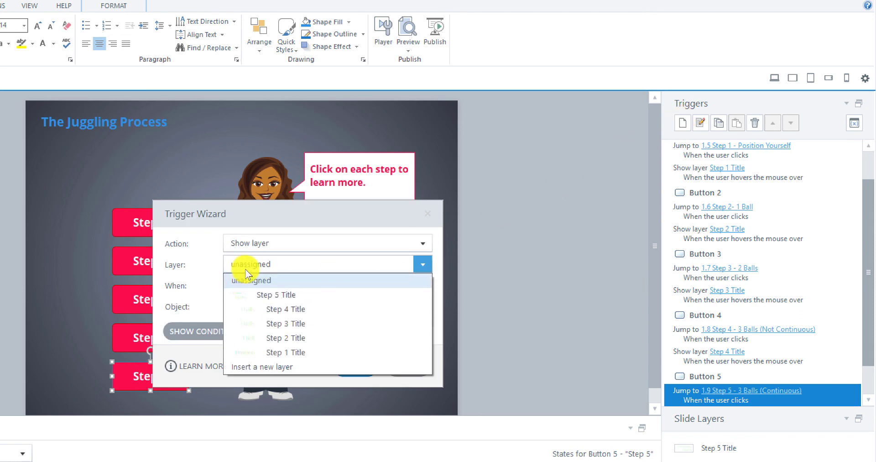
pyautogui.click(242, 295)
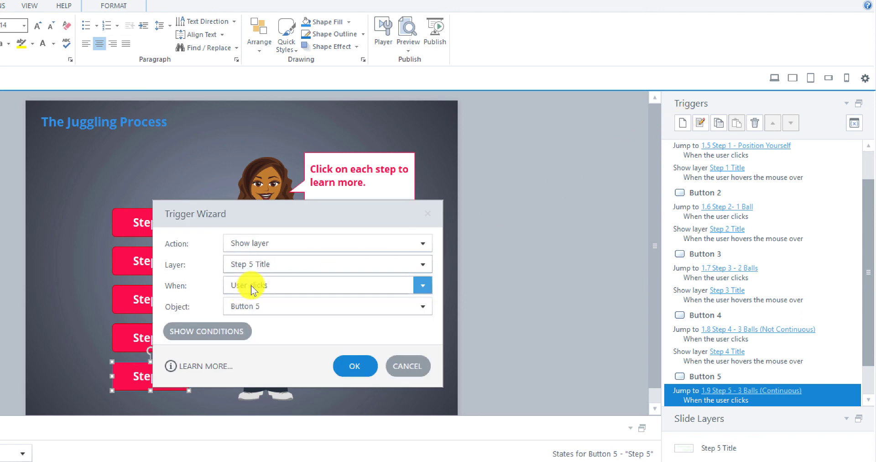
pyautogui.click(251, 286)
pyautogui.click(255, 282)
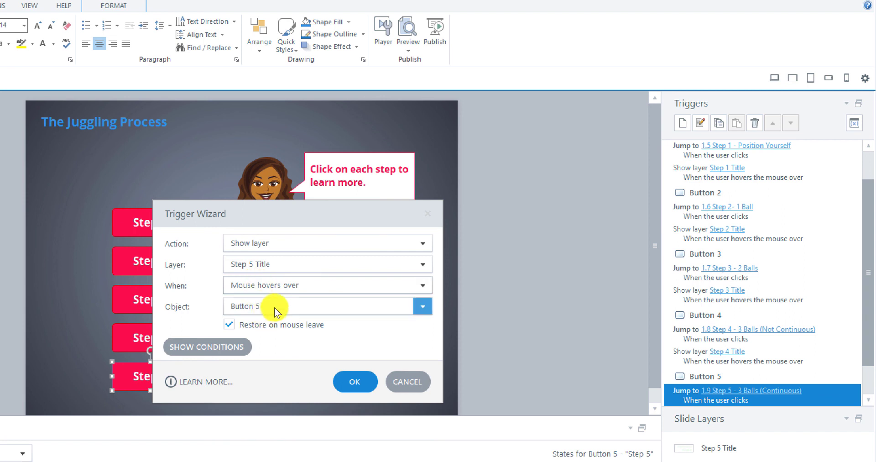
pyautogui.click(354, 381)
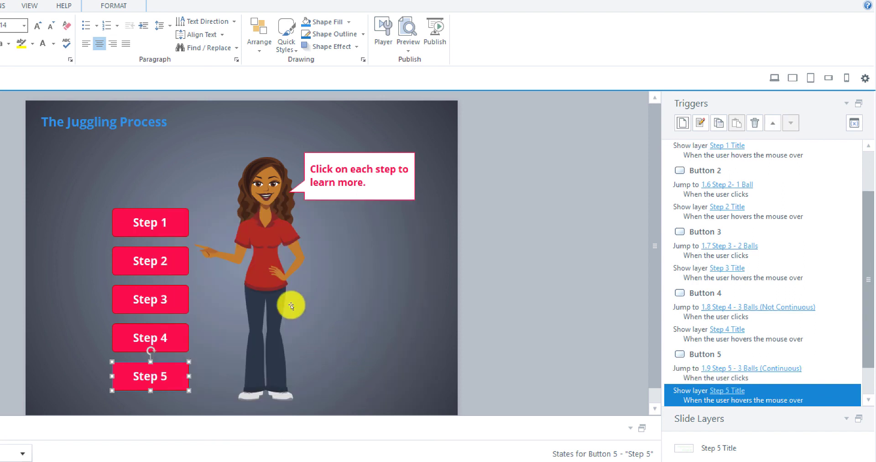
# Step: Preview this slide and confirm each Step button reveals its title label, from 1 Ball to Continuous Juggling
pyautogui.click(411, 45)
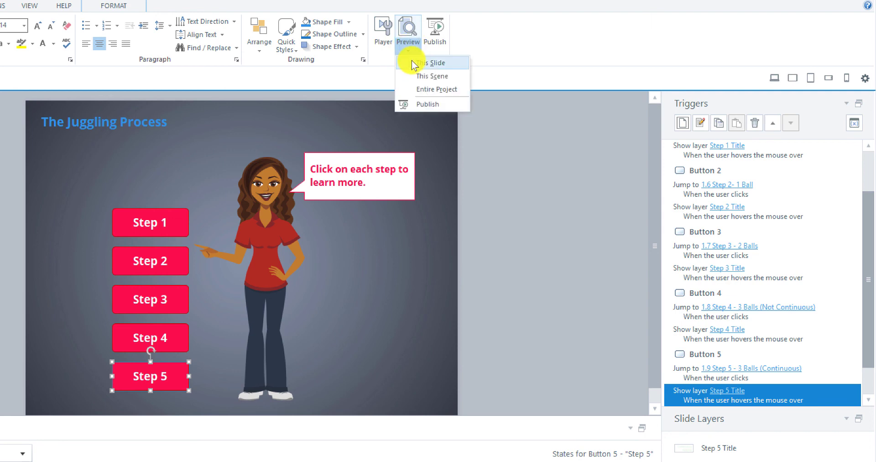
pyautogui.click(412, 61)
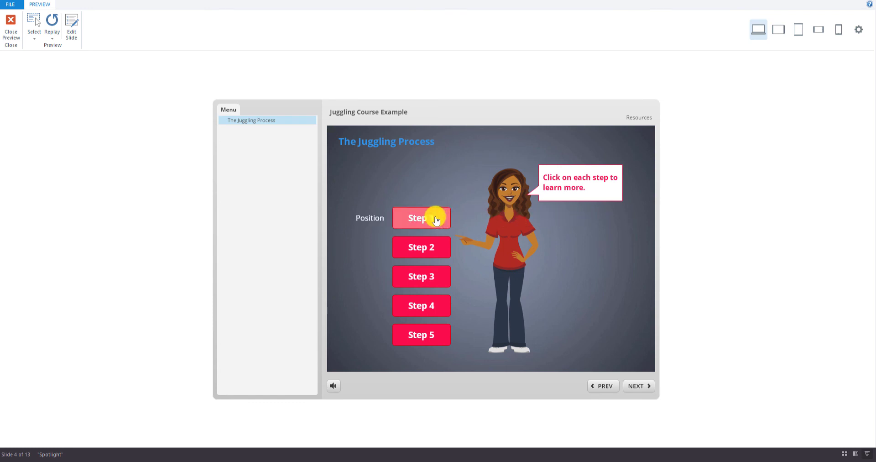
pyautogui.moveTo(421, 246)
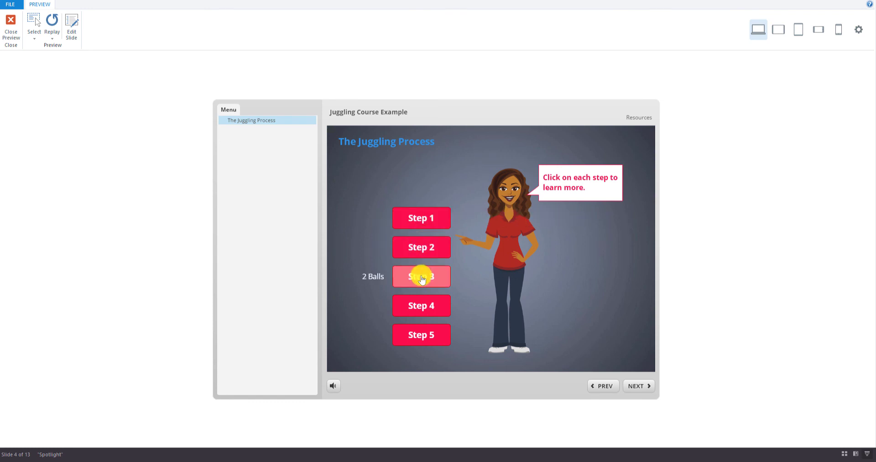
pyautogui.moveTo(420, 307)
pyautogui.moveTo(422, 336)
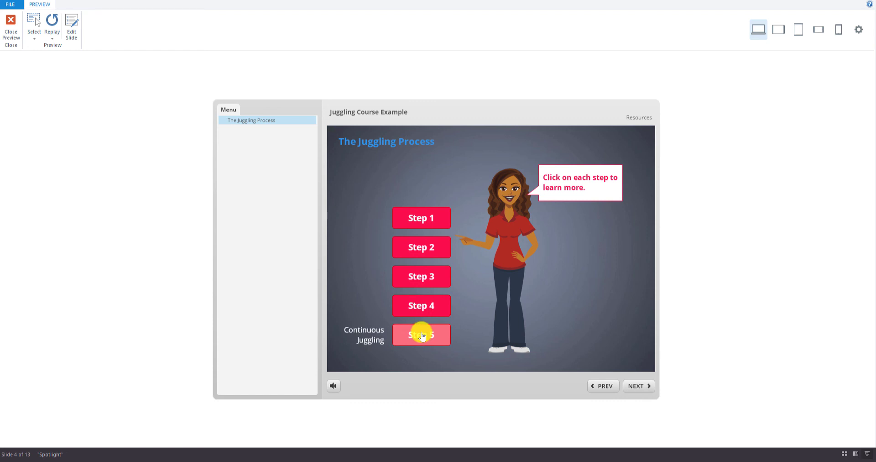
pyautogui.moveTo(422, 223)
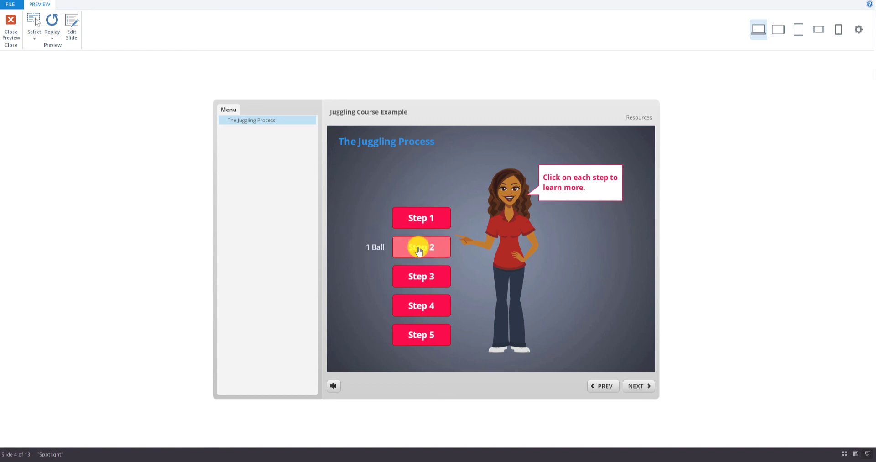
pyautogui.moveTo(419, 277)
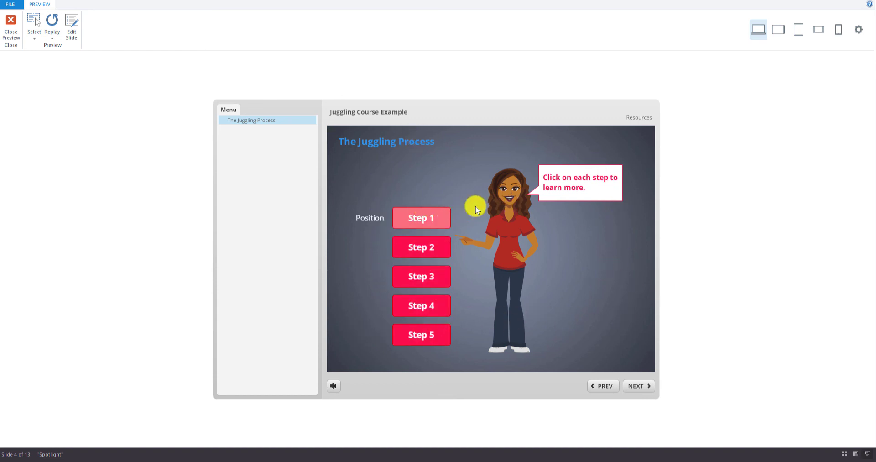
pyautogui.moveTo(414, 291)
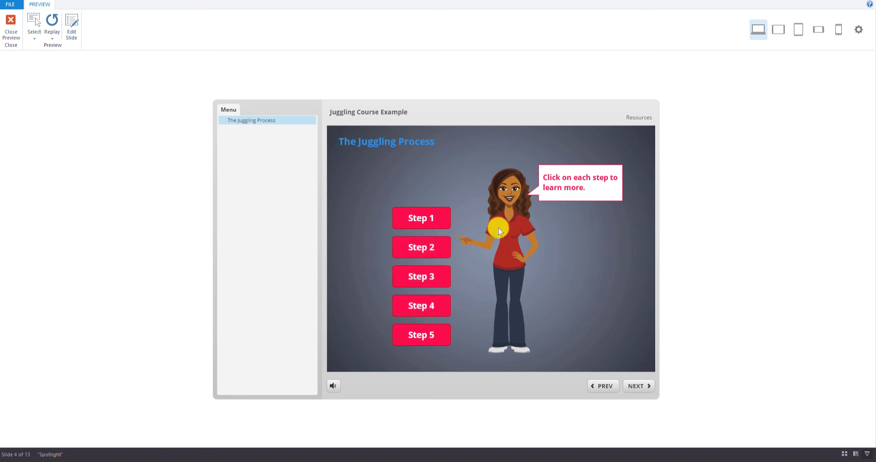